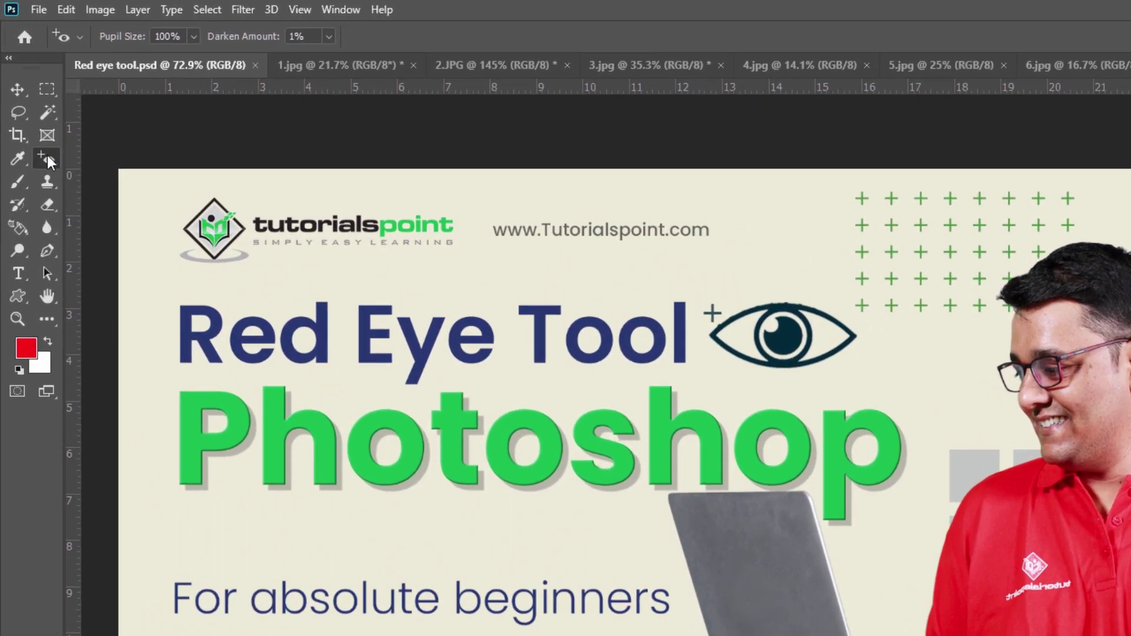
Cycle through the healing tools group and settle back on the Red Eye Tool
{"action": "right_click", "coordinate": [46, 159]}
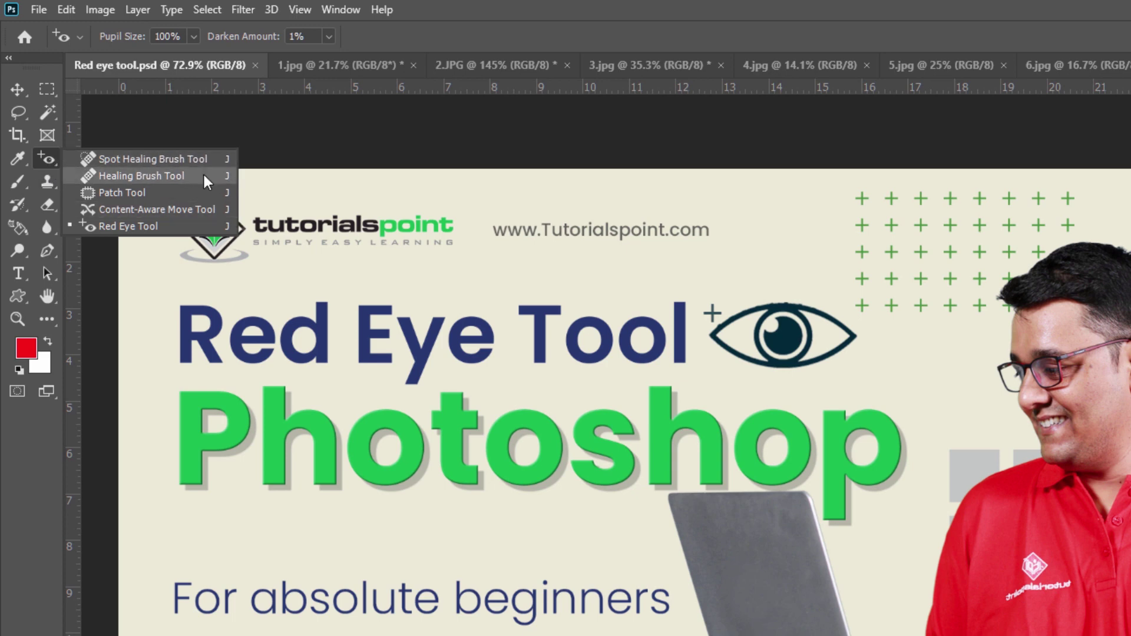
{"action": "left_click", "coordinate": [18, 89]}
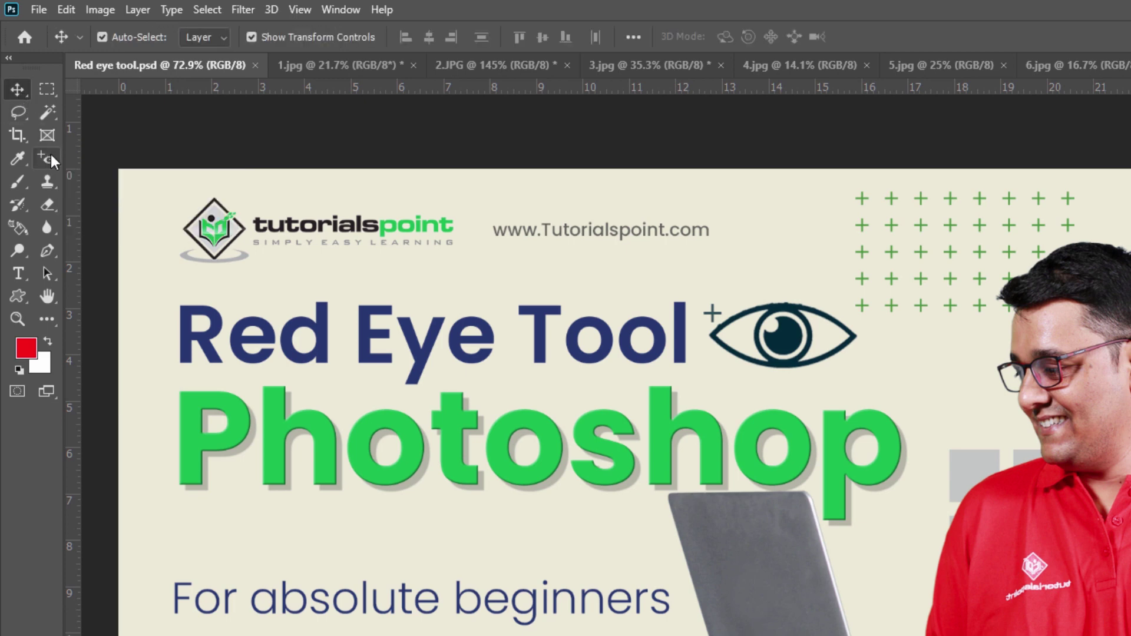
{"action": "key", "text": "j"}
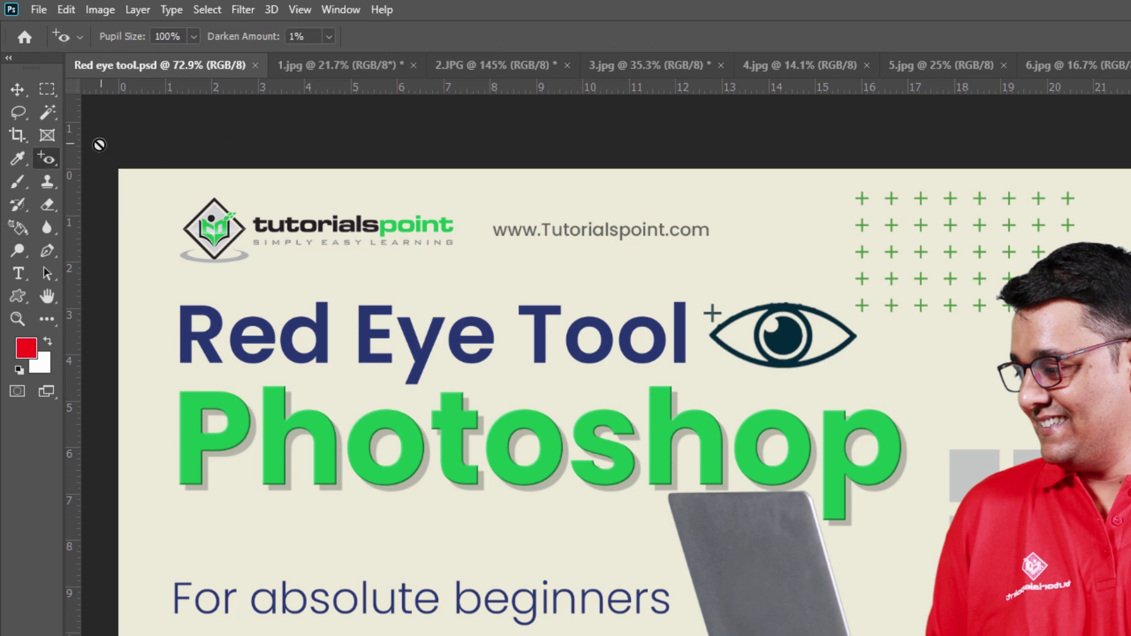
{"action": "right_click", "coordinate": [52, 162]}
{"action": "left_click", "coordinate": [118, 159]}
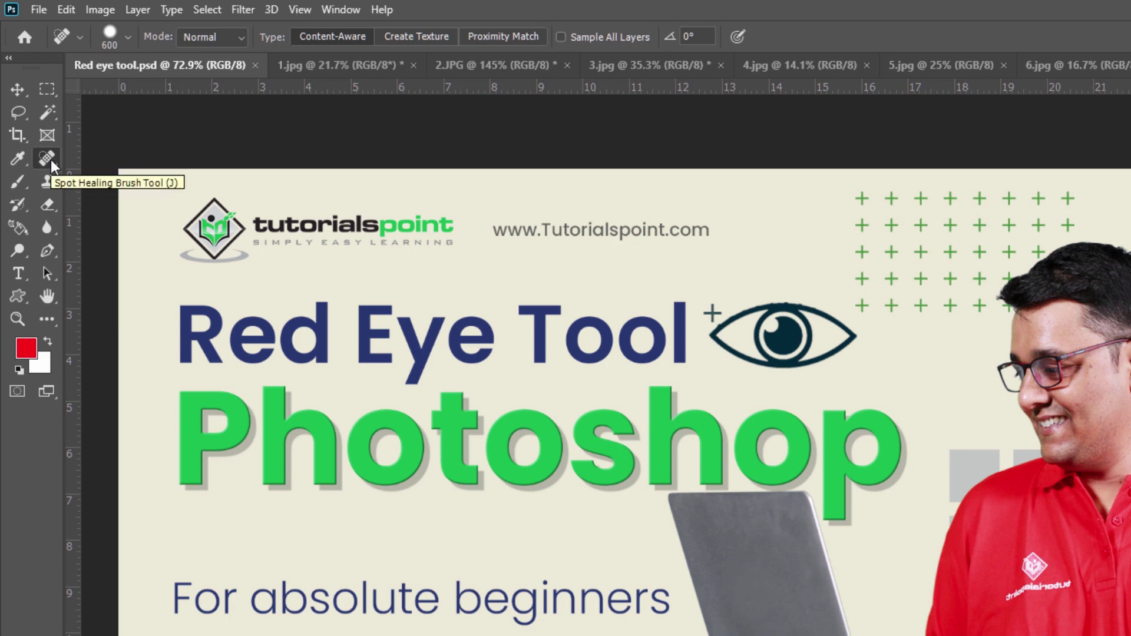
{"action": "key", "text": "shift+j"}
{"action": "key", "text": "shift+j"}
{"action": "key", "text": "shift+j"}
{"action": "key", "text": "shift+j"}
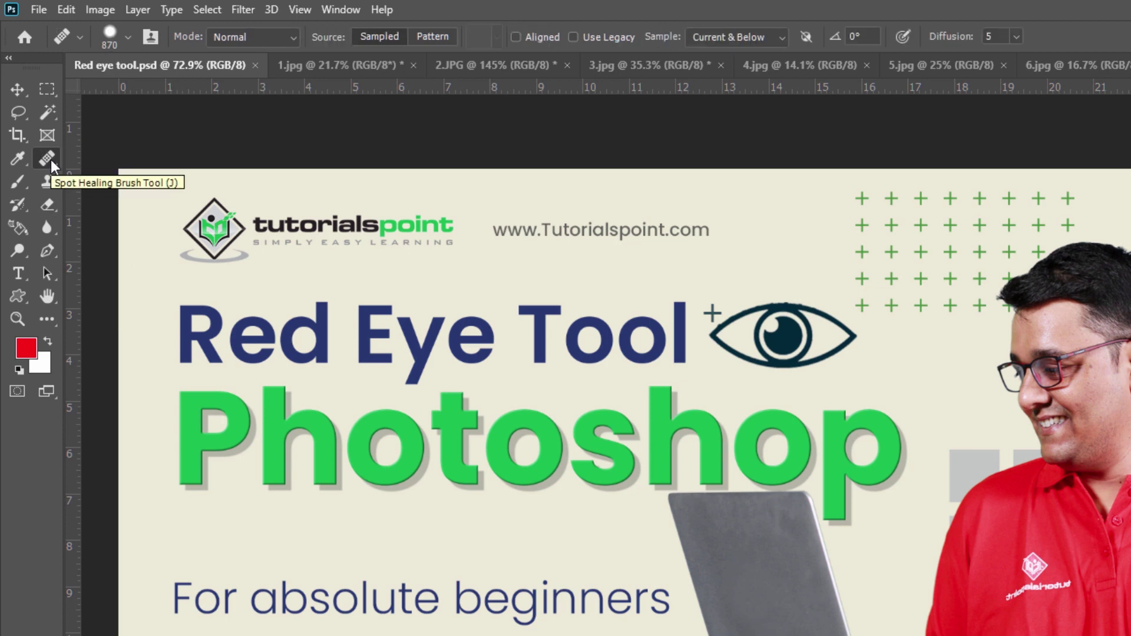
{"action": "key", "text": "shift+j"}
{"action": "key", "text": "shift+j"}
{"action": "key", "text": "shift+j"}
{"action": "key", "text": "shift+j"}
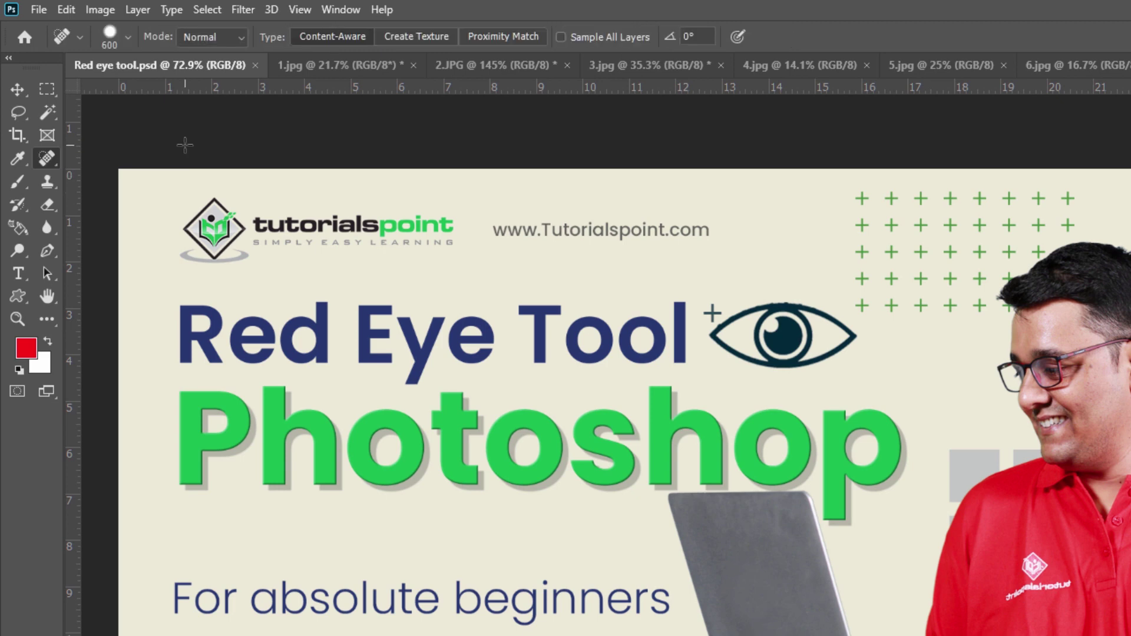
{"action": "key", "text": "shift+j"}
{"action": "key", "text": "shift+j"}
{"action": "key", "text": "shift+j"}
{"action": "key", "text": "shift+j"}
{"action": "key", "text": "shift+j"}
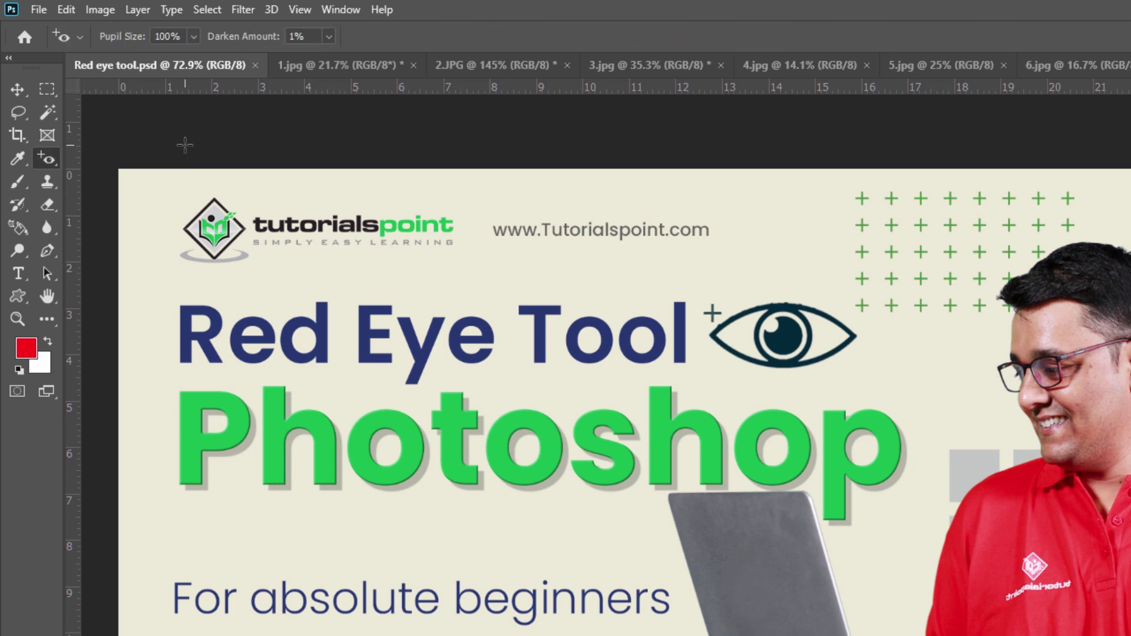
{"action": "key", "text": "shift+j"}
{"action": "key", "text": "shift+j"}
{"action": "key", "text": "shift+j"}
{"action": "key", "text": "shift+j"}
{"action": "key", "text": "shift+j"}
{"action": "right_click", "coordinate": [58, 150]}
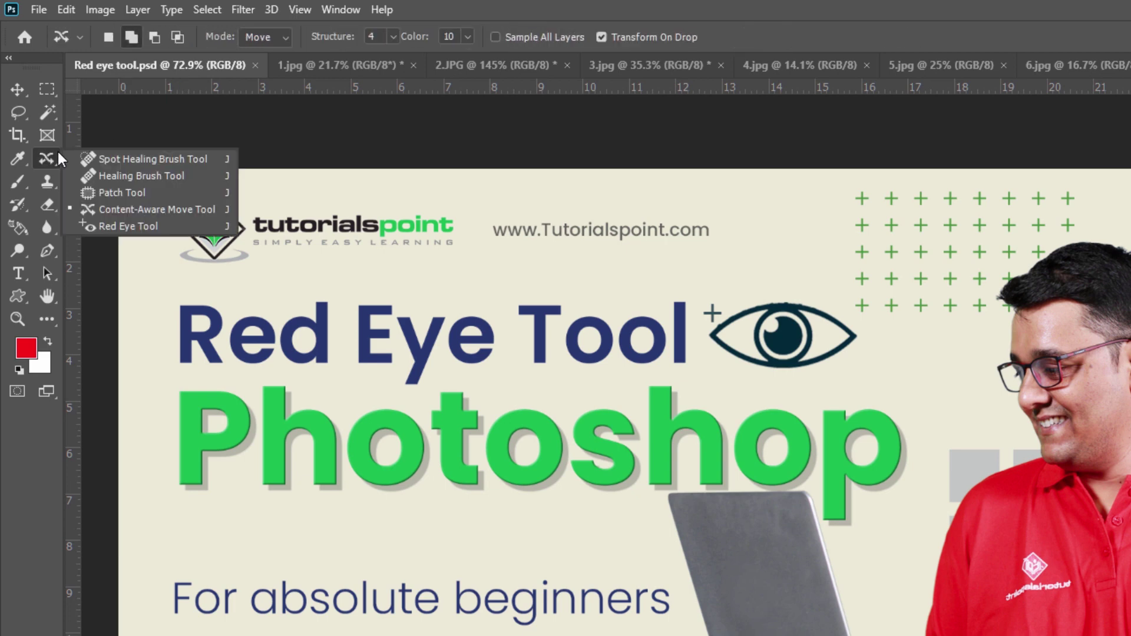
{"action": "left_click", "coordinate": [122, 230]}
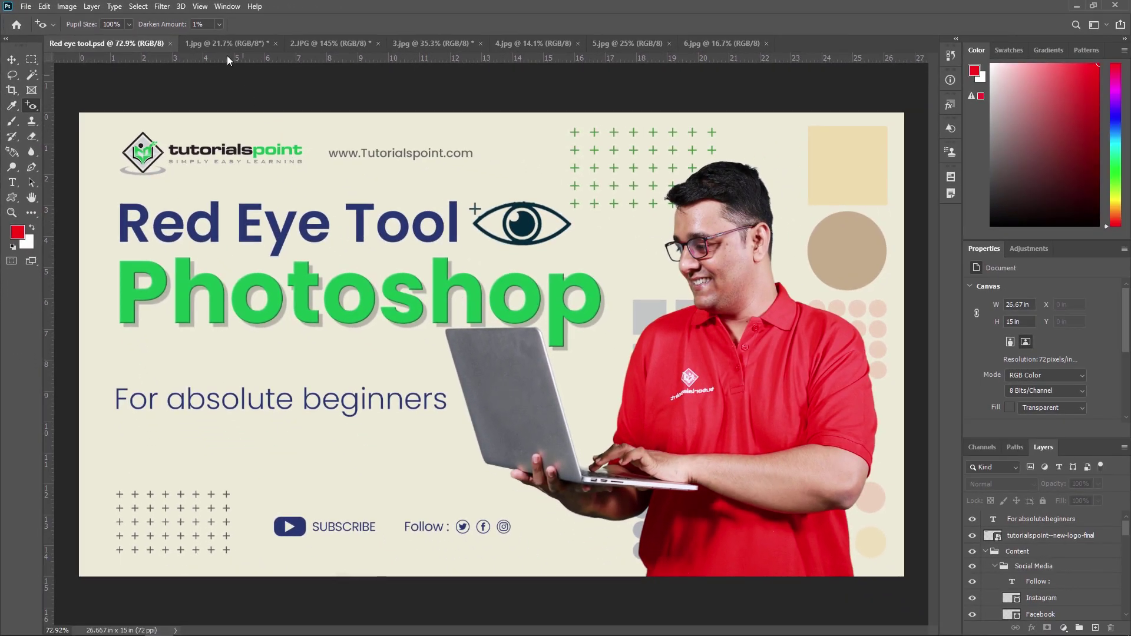
Bring up 1.jpg and zoom and pan so the eye fills the view
{"action": "left_click", "coordinate": [225, 42]}
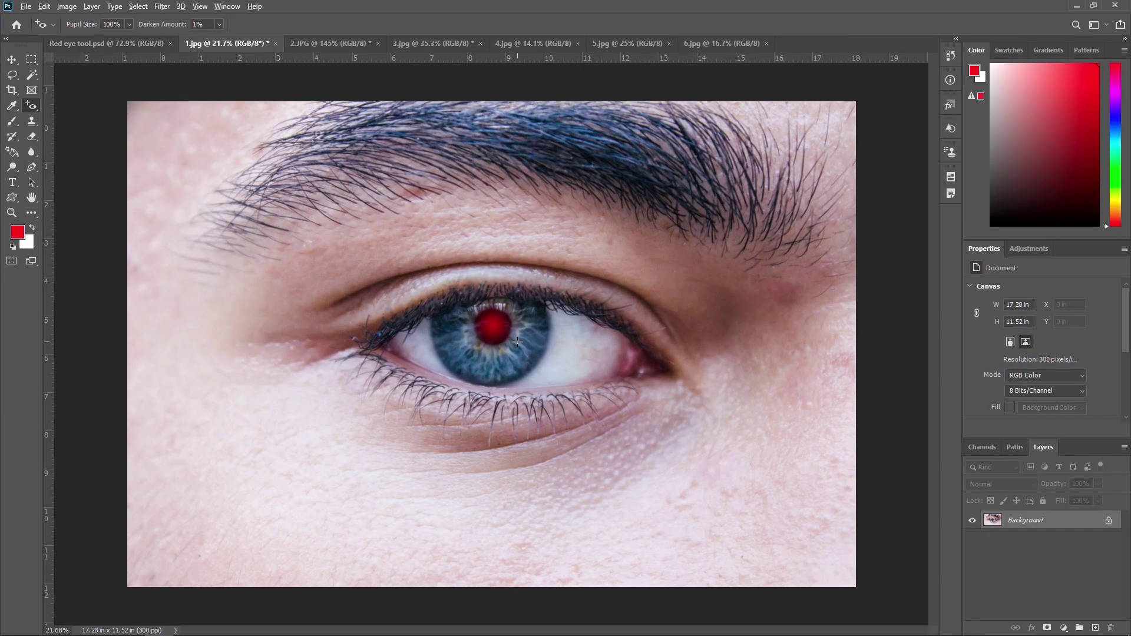
{"action": "scroll", "coordinate": [518, 342], "scroll_direction": "up", "scroll_amount": 2}
{"action": "scroll", "coordinate": [515, 330], "scroll_direction": "down", "scroll_amount": 3}
{"action": "scroll", "coordinate": [514, 317], "scroll_direction": "up", "scroll_amount": 1}
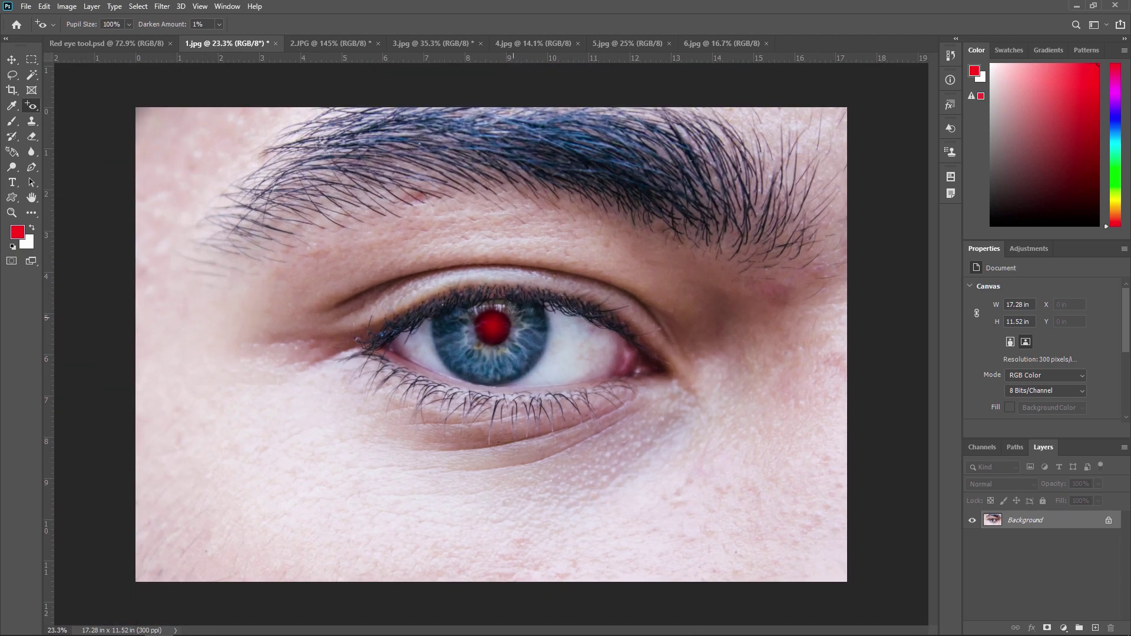
{"action": "scroll", "coordinate": [510, 307], "scroll_direction": "up", "scroll_amount": 2}
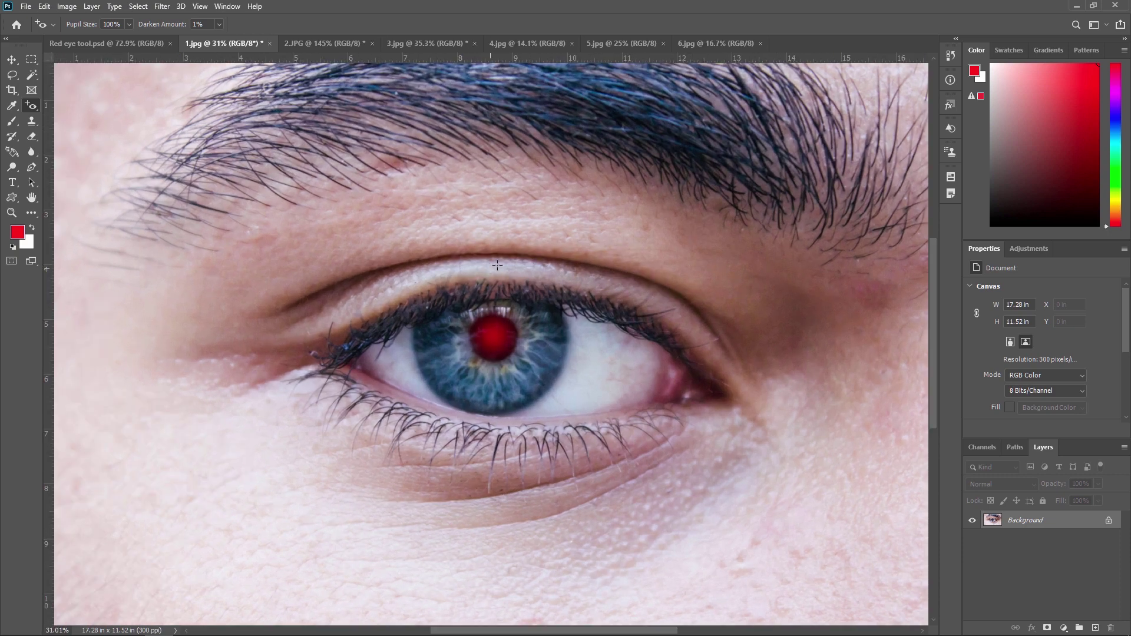
{"action": "left_click_drag", "start_coordinate": [494, 342], "coordinate": [456, 313]}
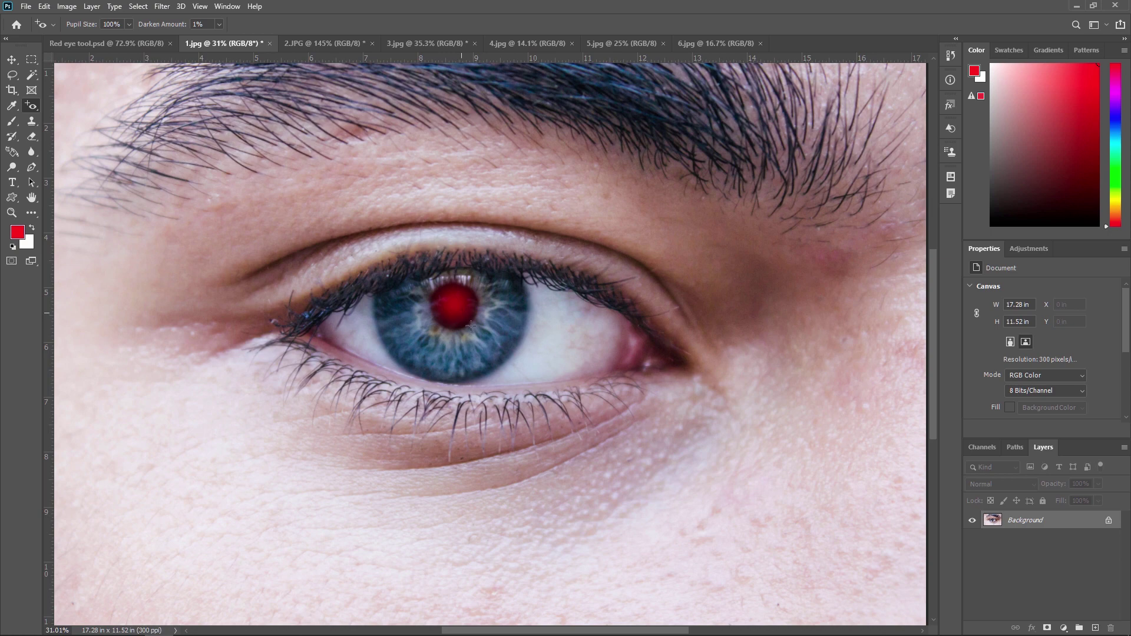
{"action": "left_click_drag", "start_coordinate": [483, 331], "coordinate": [492, 300]}
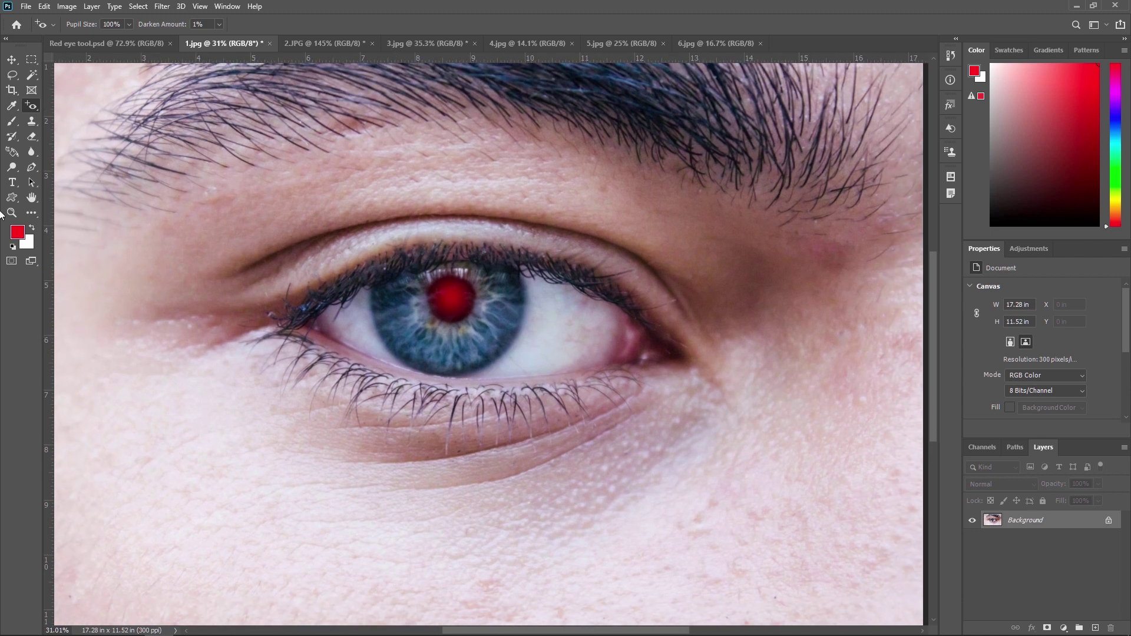
Zoom in closely around the red pupil and reselect the Red Eye Tool
{"action": "left_click", "coordinate": [11, 215]}
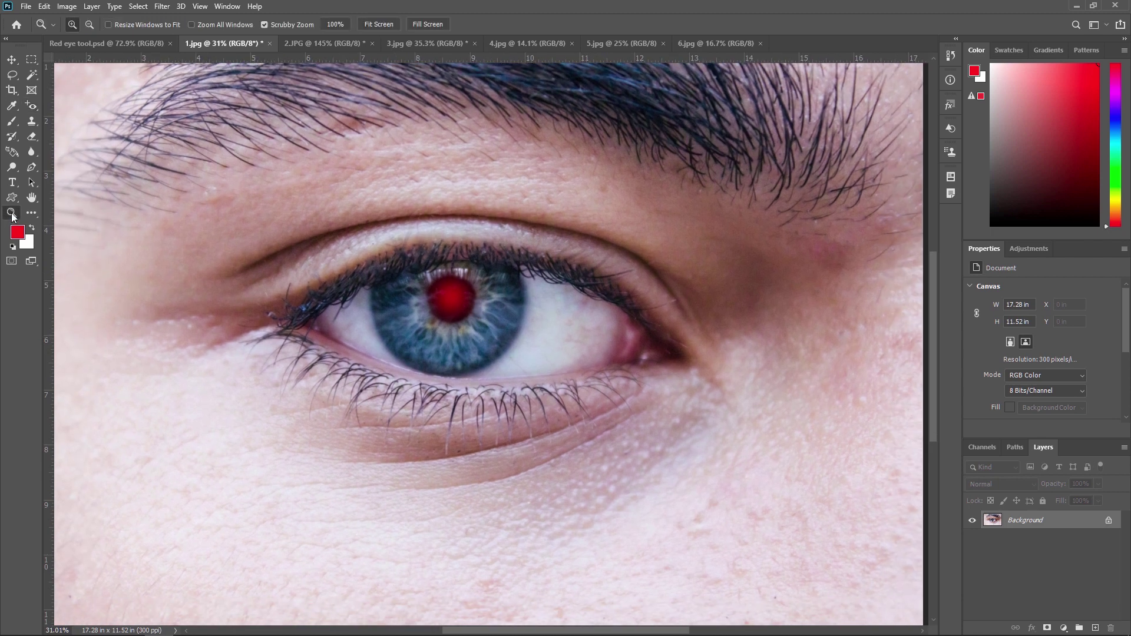
{"action": "left_click", "coordinate": [439, 300]}
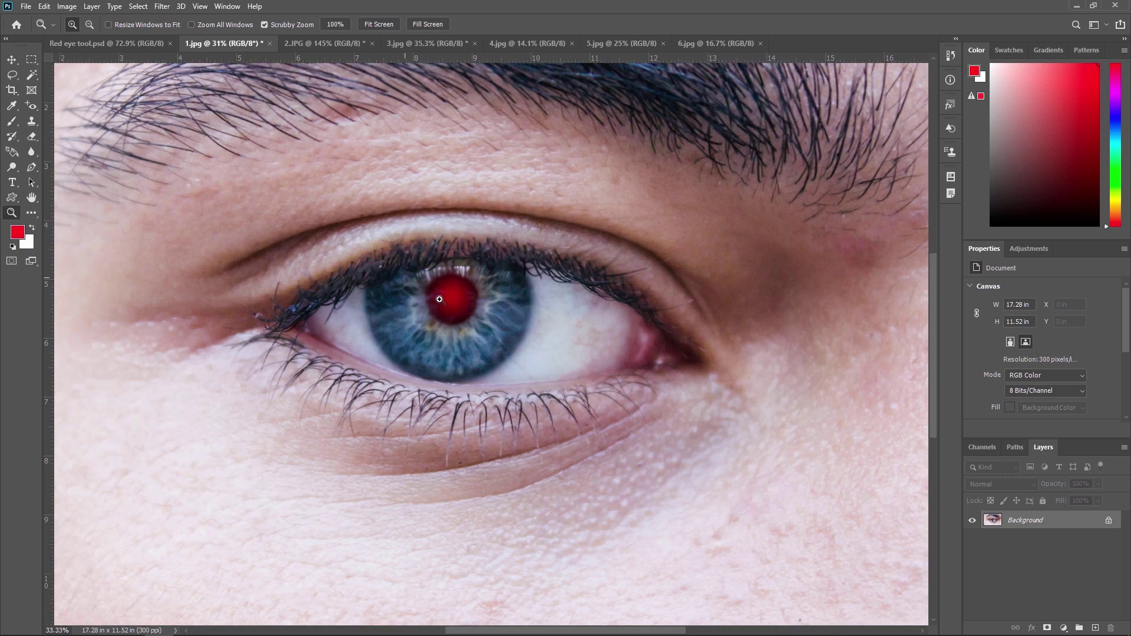
{"action": "left_click", "coordinate": [440, 300]}
{"action": "left_click", "coordinate": [440, 300], "text": "alt"}
{"action": "left_click", "coordinate": [454, 312], "text": "alt"}
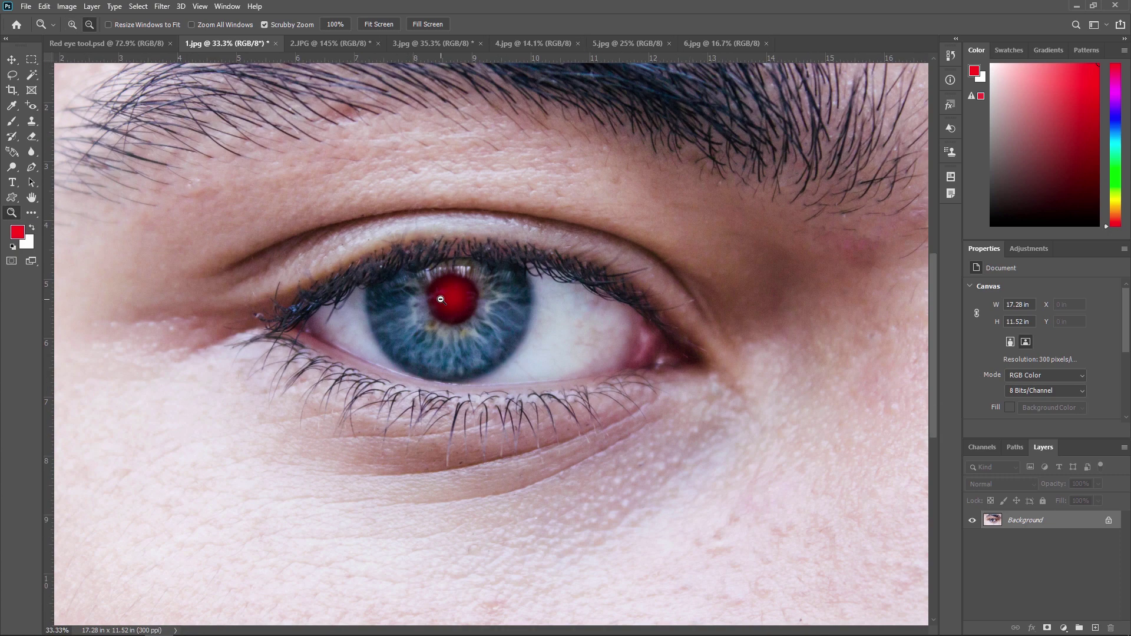
{"action": "left_click_drag", "start_coordinate": [458, 318], "coordinate": [459, 303]}
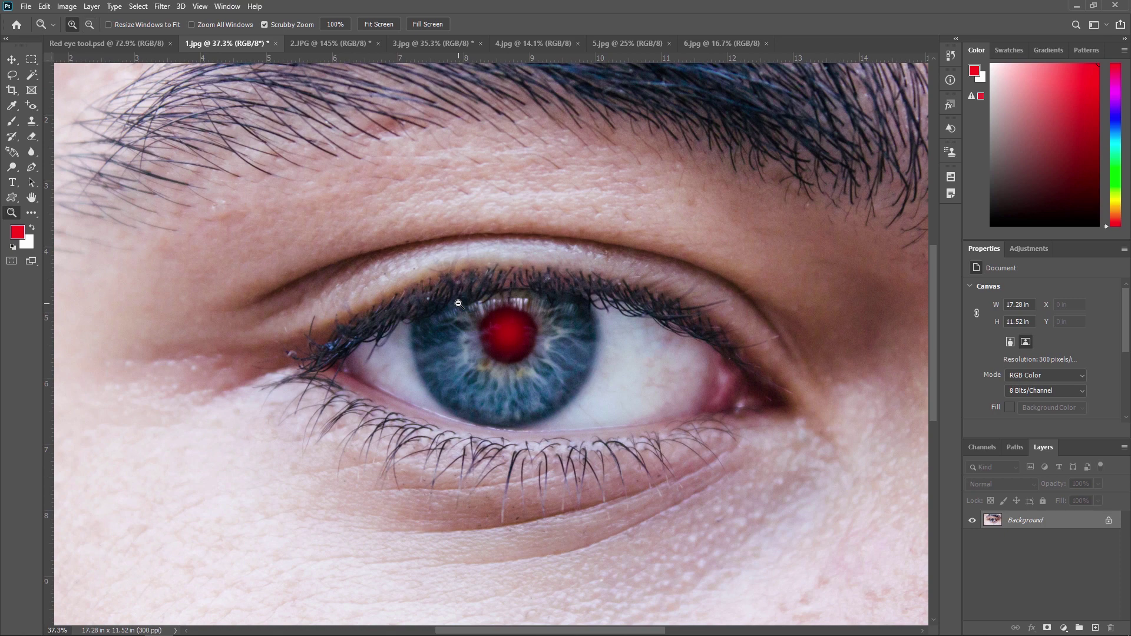
{"action": "scroll", "coordinate": [458, 304], "scroll_direction": "up", "scroll_amount": 4}
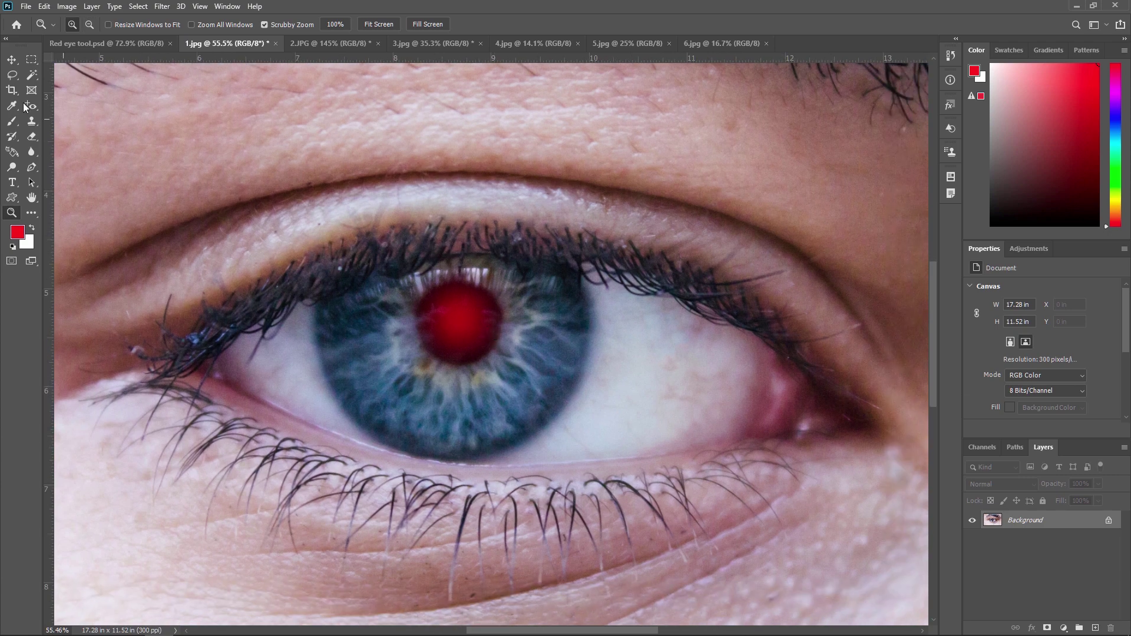
{"action": "left_click", "coordinate": [30, 107]}
{"action": "left_click", "coordinate": [88, 154]}
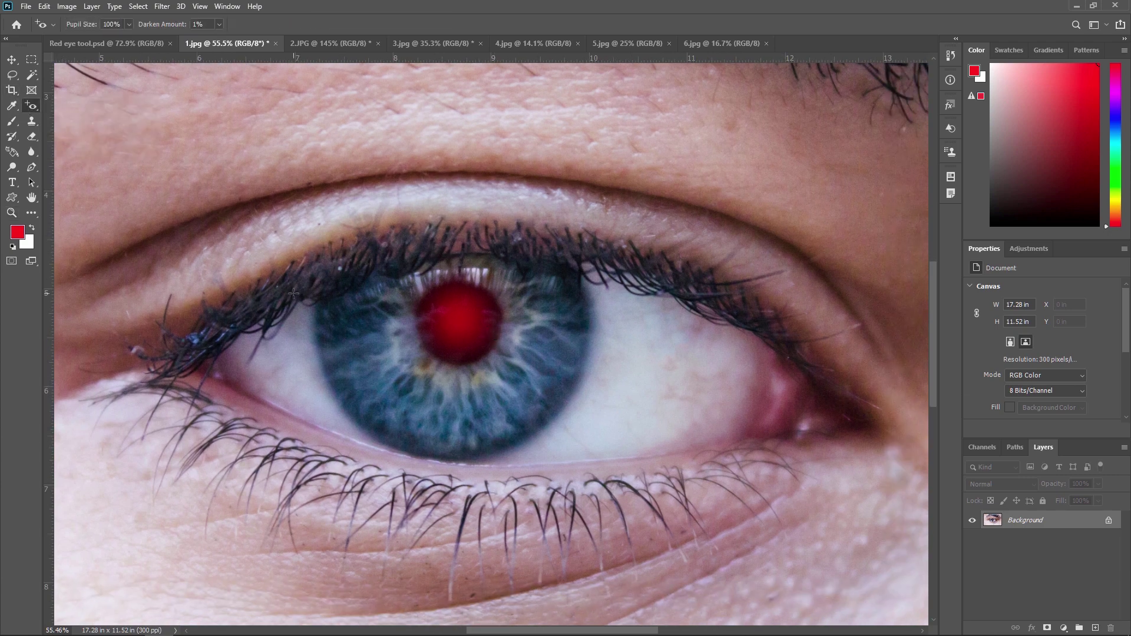
{"action": "left_click_drag", "start_coordinate": [404, 267], "coordinate": [509, 371]}
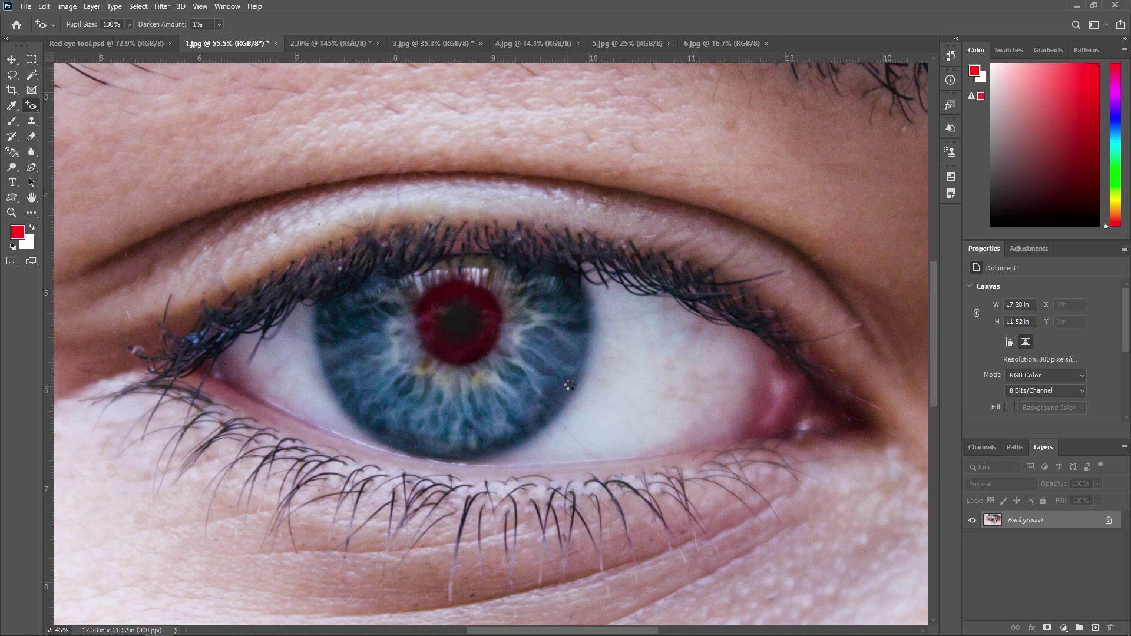
{"action": "key", "text": "ctrl+z"}
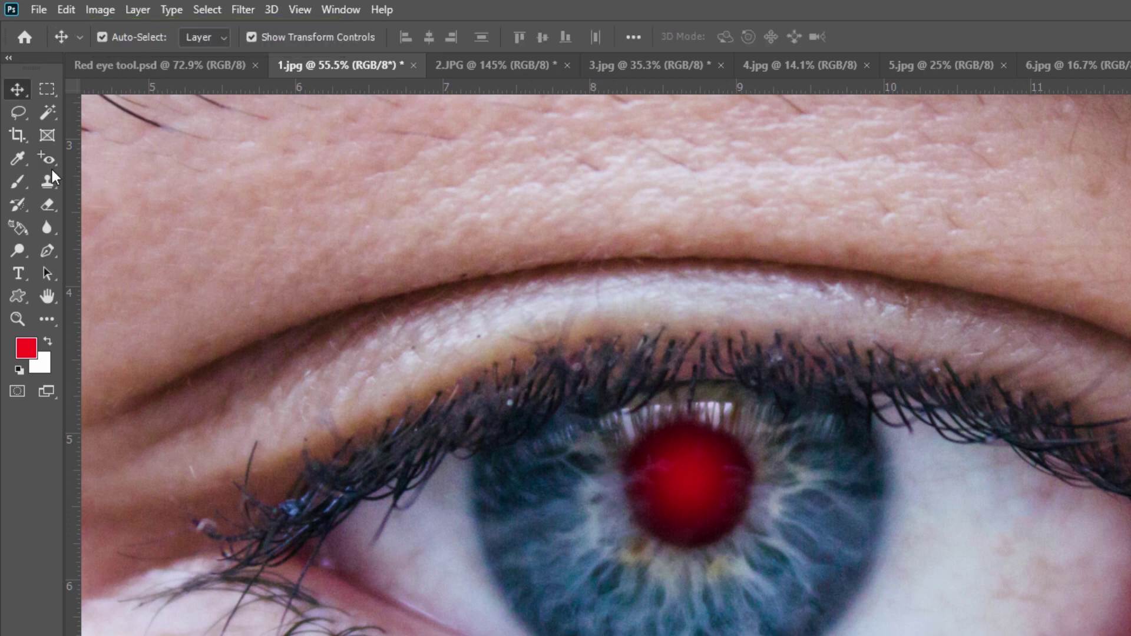
Try the Red Eye Tool on the pupil with Pupil Size lowered to 1%
{"action": "left_click", "coordinate": [48, 160]}
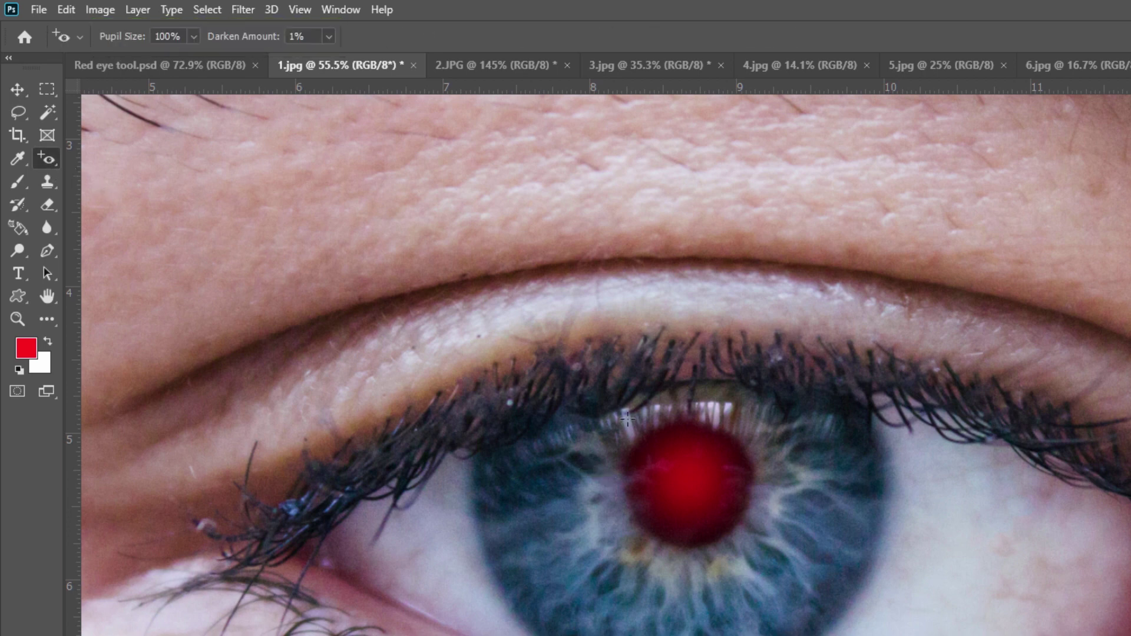
{"action": "left_click", "coordinate": [192, 36]}
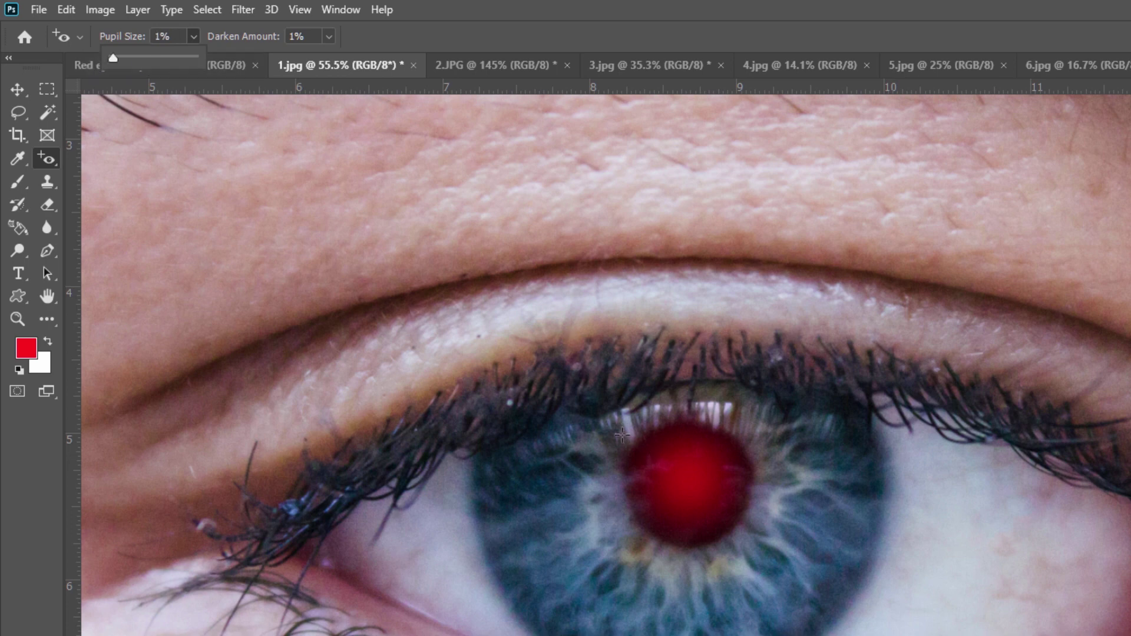
{"action": "left_click_drag", "start_coordinate": [613, 421], "coordinate": [755, 546]}
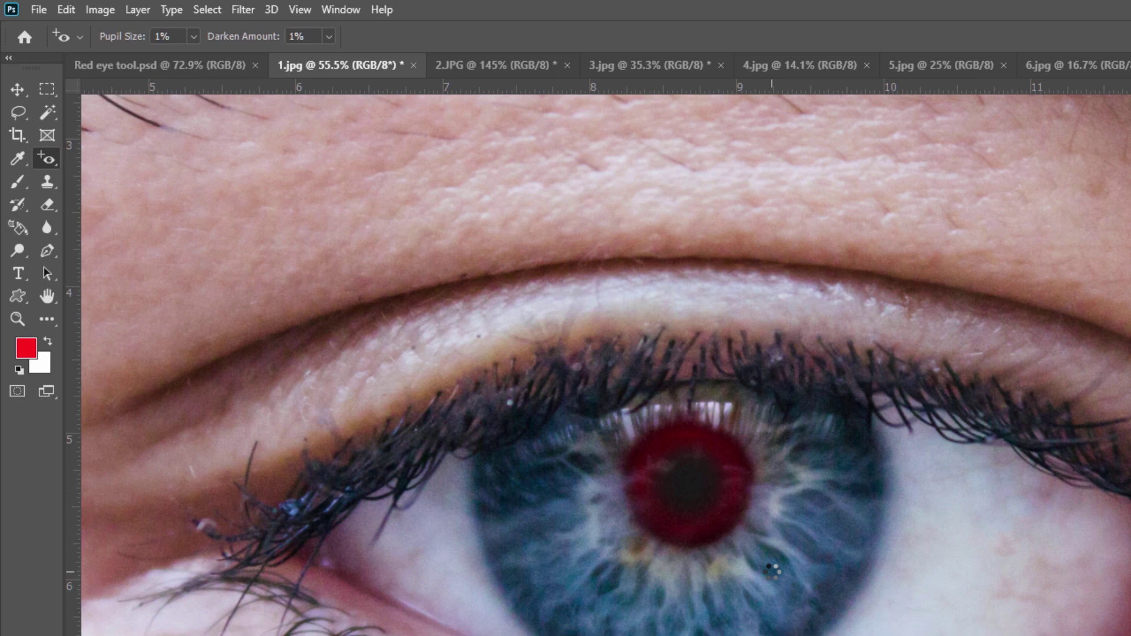
Undo that fix, set Pupil Size to 100%, and reapply the Red Eye Tool over the pupil
{"action": "key", "text": "ctrl+z"}
{"action": "left_click", "coordinate": [193, 37]}
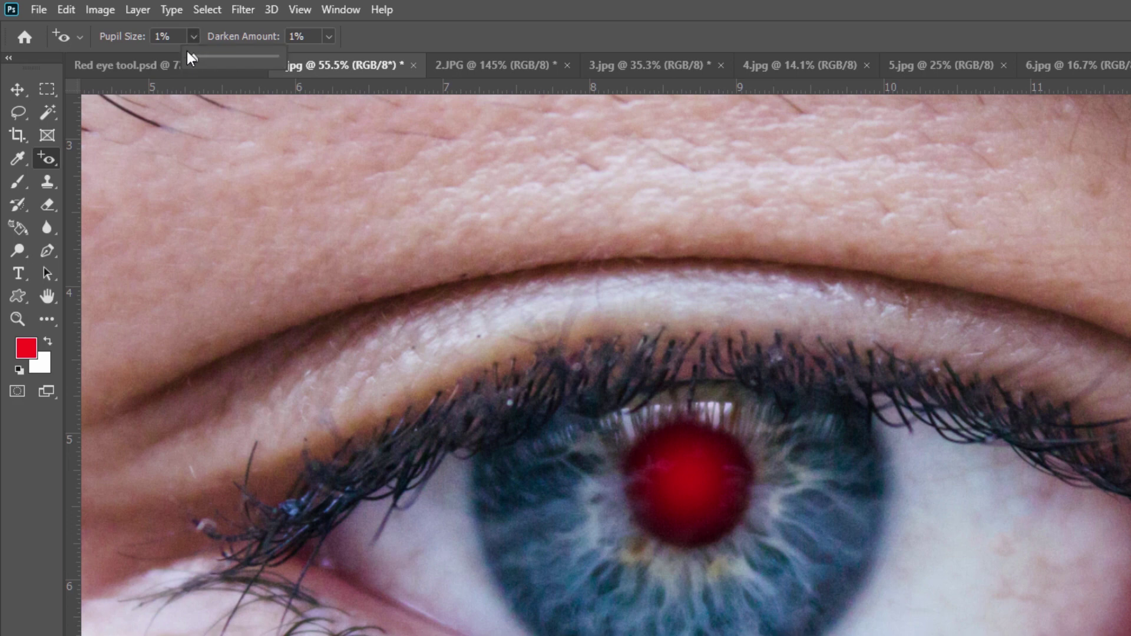
{"action": "left_click_drag", "start_coordinate": [200, 62], "coordinate": [280, 58]}
{"action": "left_click_drag", "start_coordinate": [618, 426], "coordinate": [763, 545]}
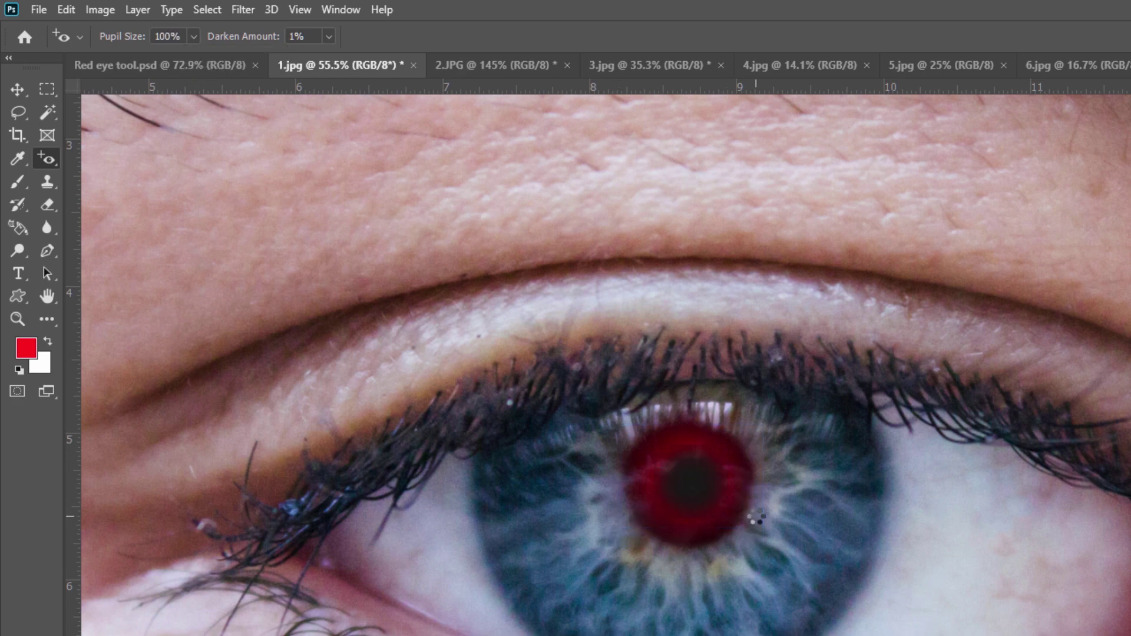
{"action": "scroll", "coordinate": [663, 501], "scroll_direction": "up", "scroll_amount": 1}
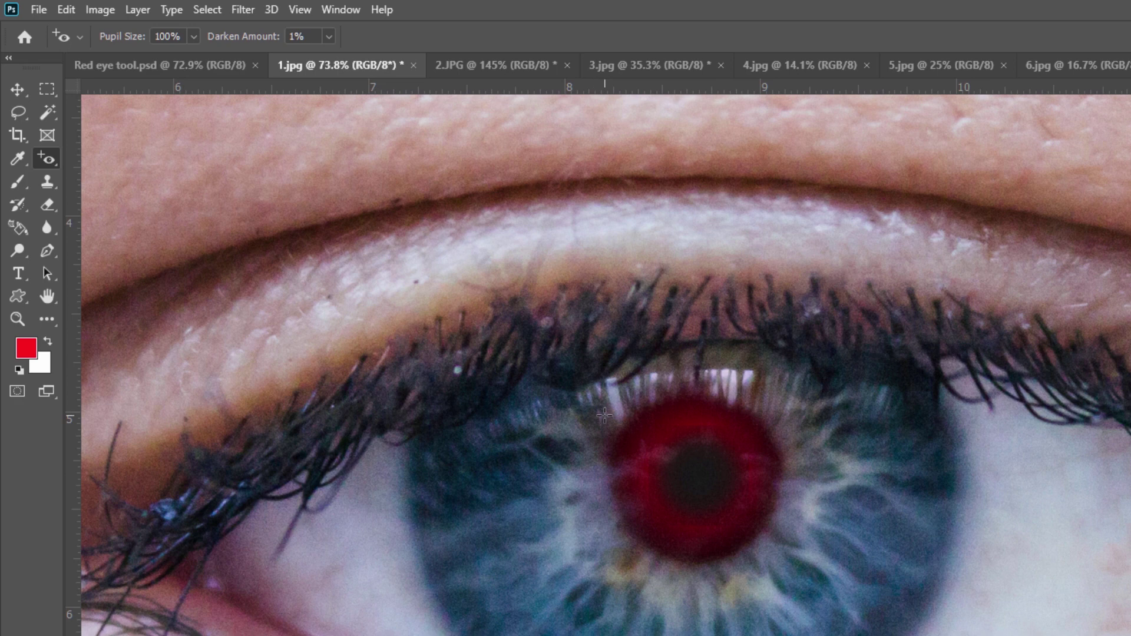
Revert the pupil and reapply the red-eye fix at the current settings
{"action": "left_click", "coordinate": [691, 413]}
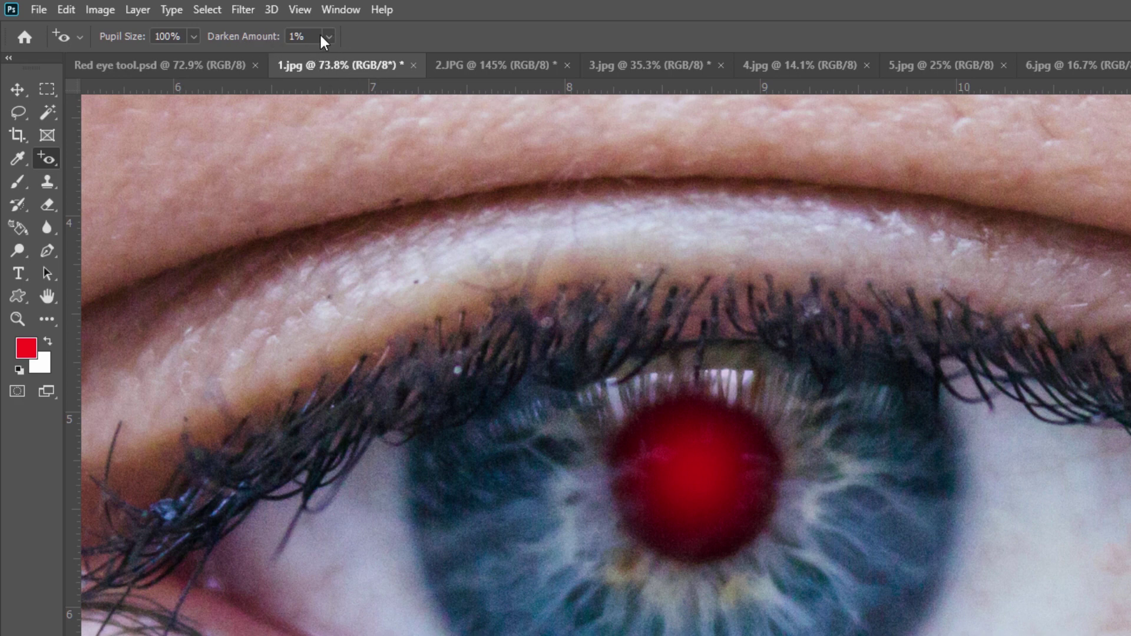
{"action": "left_click_drag", "start_coordinate": [607, 387], "coordinate": [790, 549]}
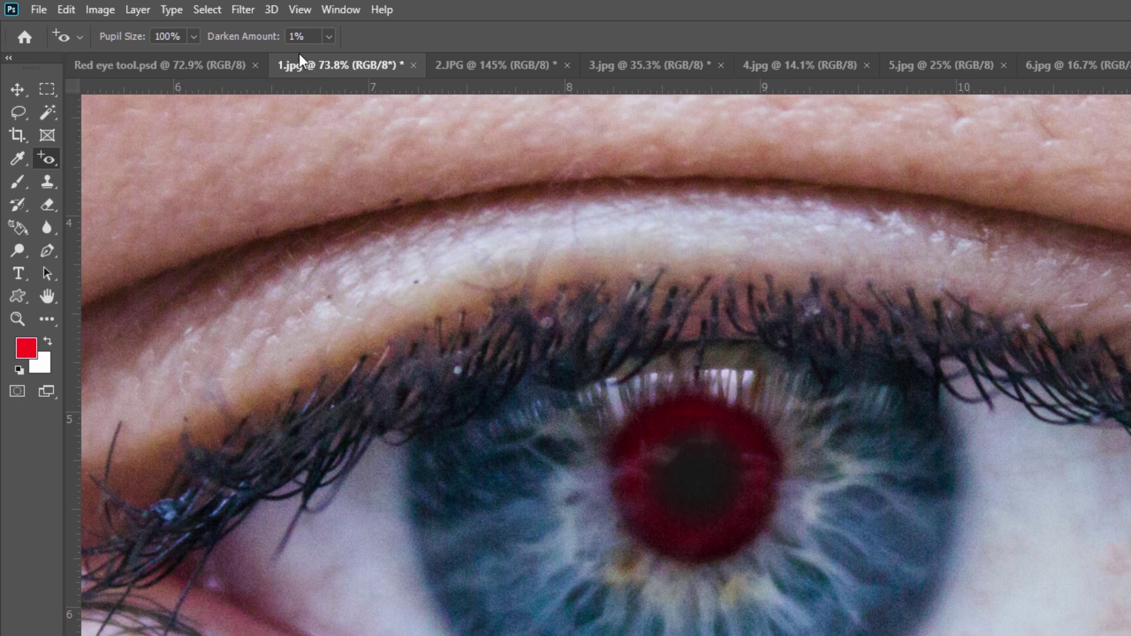
{"action": "left_click", "coordinate": [312, 36]}
Undo, raise Darken Amount to 100%, test it on the pupil, then undo the trial fix
{"action": "key", "text": "ctrl+z"}
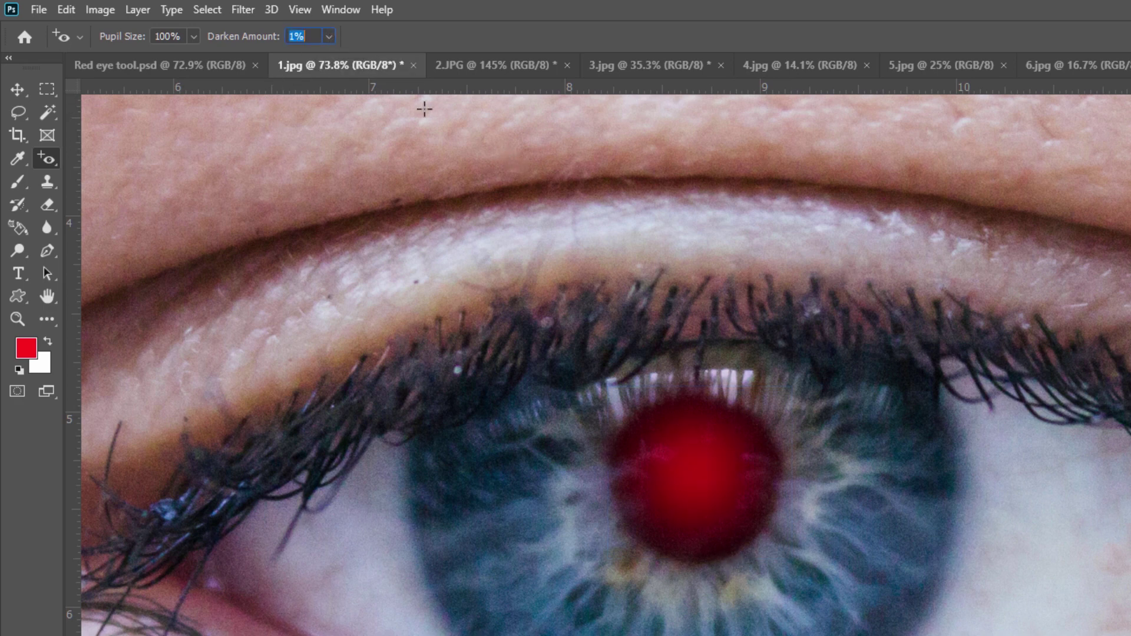
{"action": "left_click", "coordinate": [330, 36]}
{"action": "left_click_drag", "start_coordinate": [324, 57], "coordinate": [458, 70]}
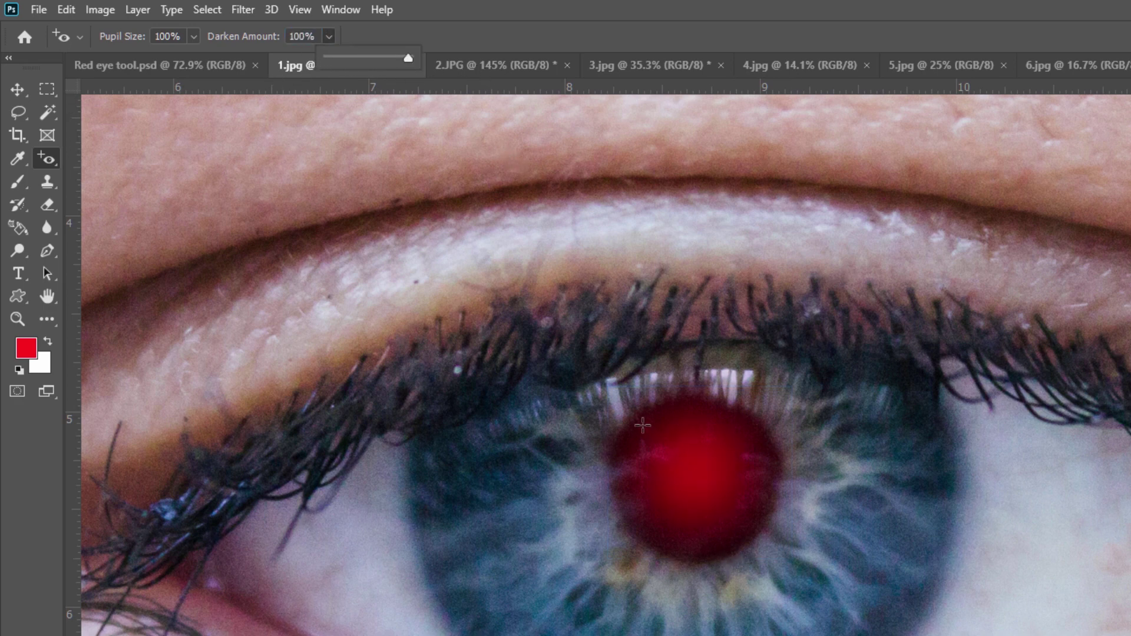
{"action": "left_click_drag", "start_coordinate": [593, 383], "coordinate": [802, 589]}
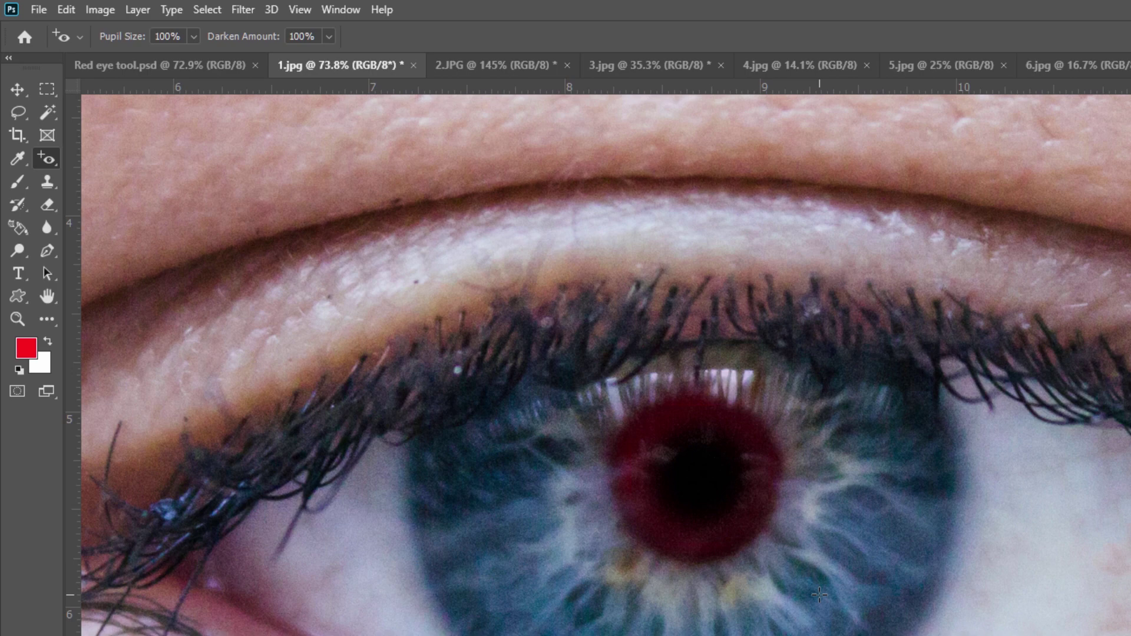
{"action": "key", "text": "ctrl+z"}
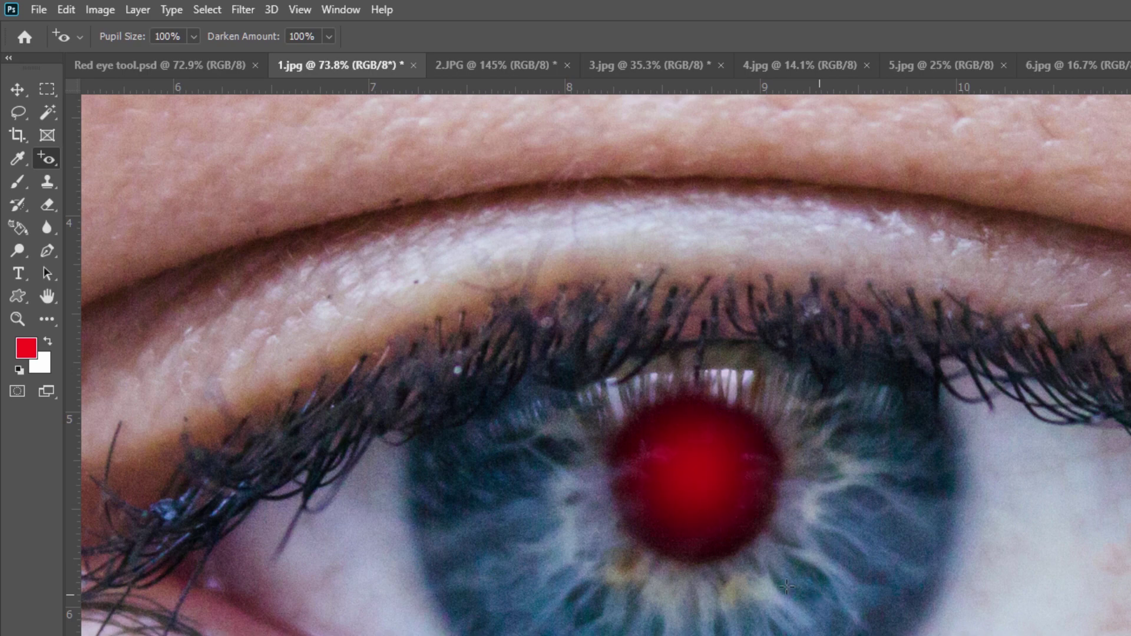
{"action": "scroll", "coordinate": [634, 439], "scroll_direction": "down", "scroll_amount": 5}
{"action": "scroll", "coordinate": [635, 439], "scroll_direction": "up", "scroll_amount": 1}
Bring up the 2.JPG portrait of the grinning man
{"action": "scroll", "coordinate": [636, 439], "scroll_direction": "up", "scroll_amount": 1}
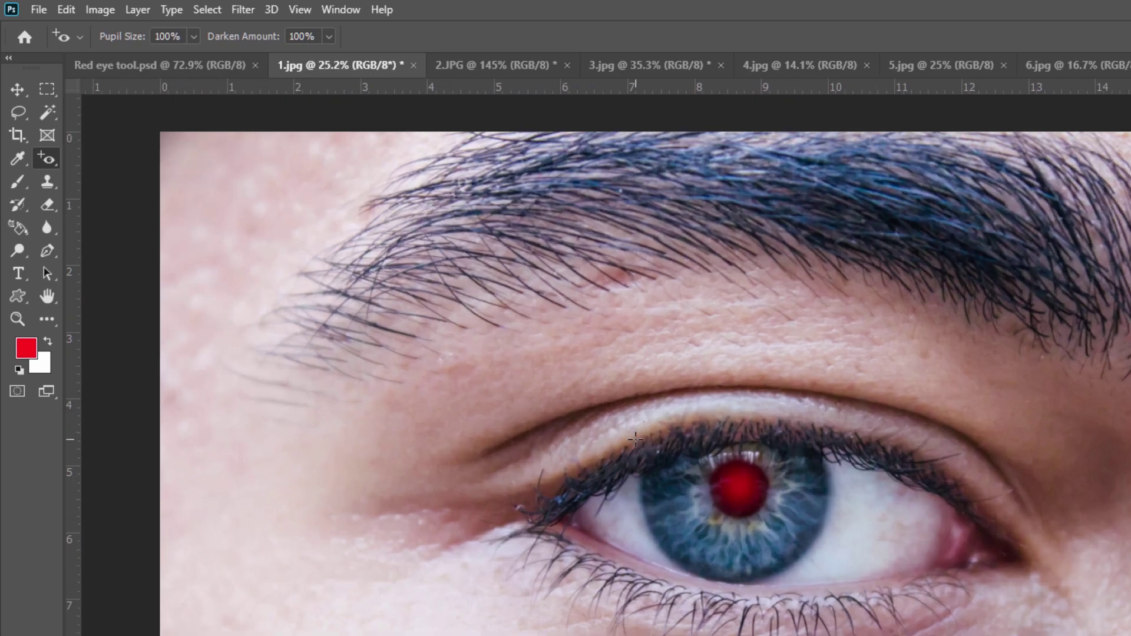
{"action": "scroll", "coordinate": [636, 439], "scroll_direction": "up", "scroll_amount": 2}
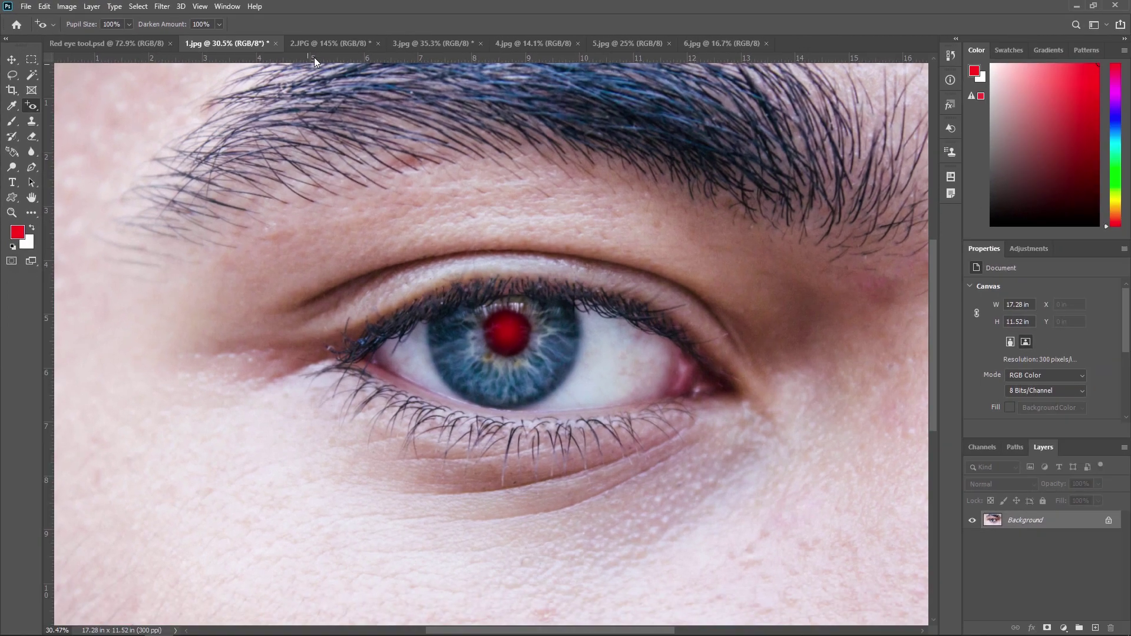
{"action": "left_click", "coordinate": [330, 43]}
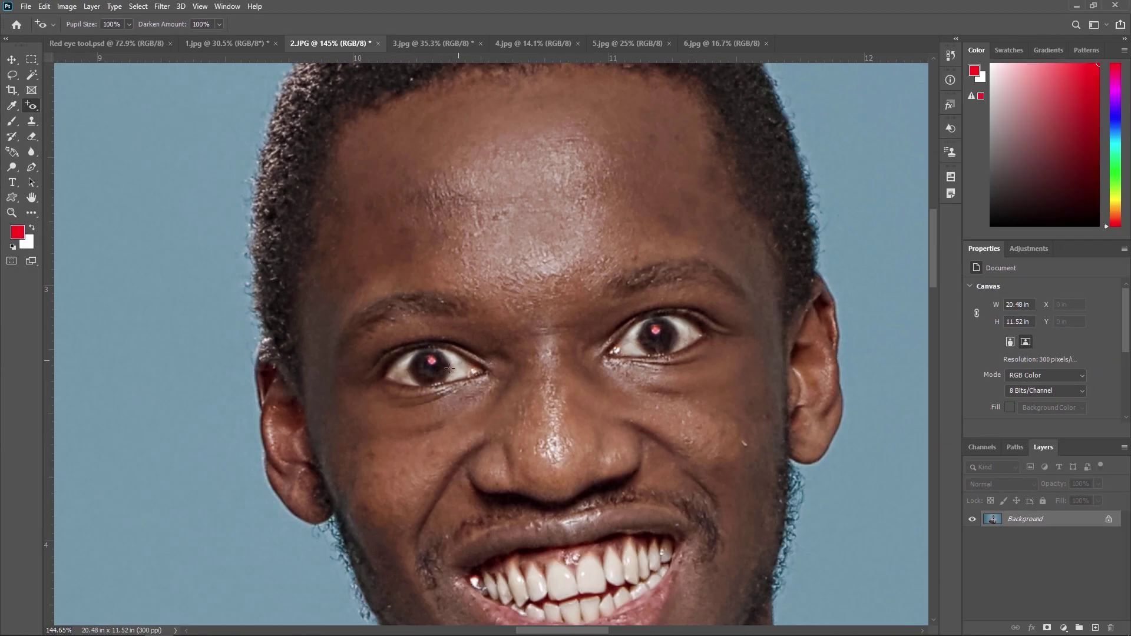
Zoom in, pan to the man's other eye, and drag the Red Eye Tool over its red catchlight
{"action": "scroll", "coordinate": [450, 369], "scroll_direction": "up", "scroll_amount": 5}
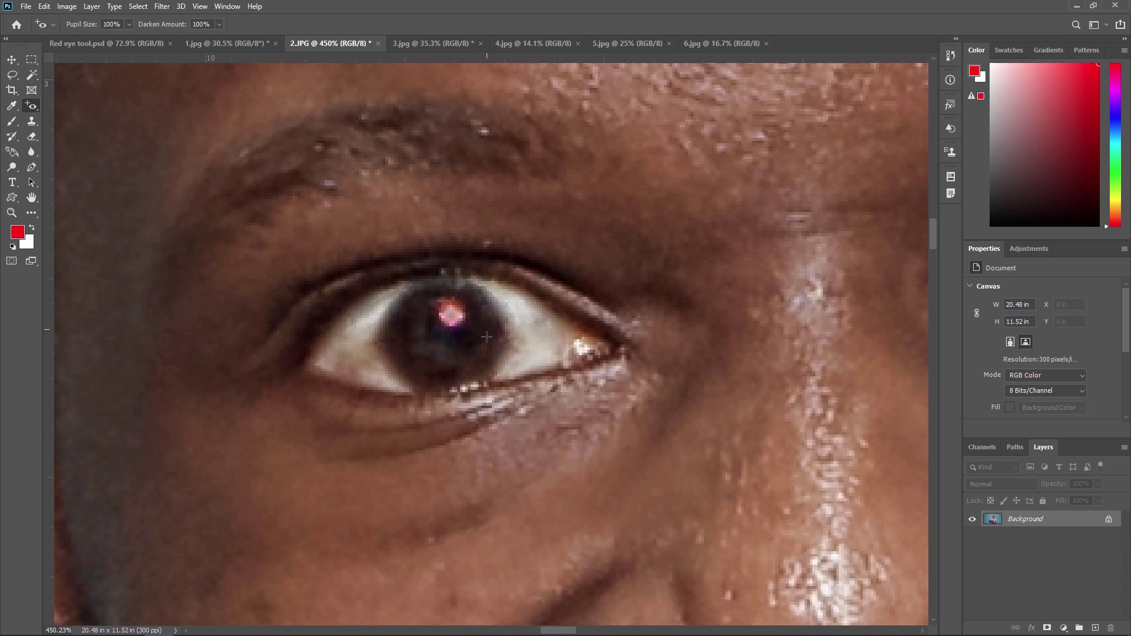
{"action": "left_click_drag", "start_coordinate": [634, 366], "coordinate": [201, 396]}
{"action": "left_click_drag", "start_coordinate": [591, 199], "coordinate": [632, 233]}
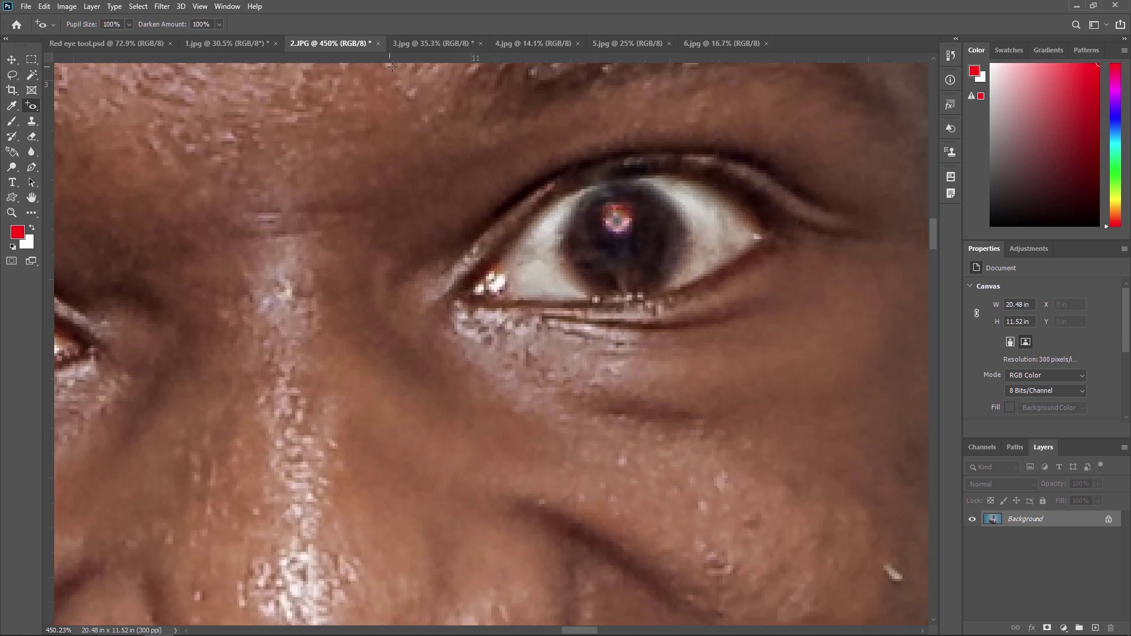
{"action": "scroll", "coordinate": [472, 102], "scroll_direction": "down", "scroll_amount": 10}
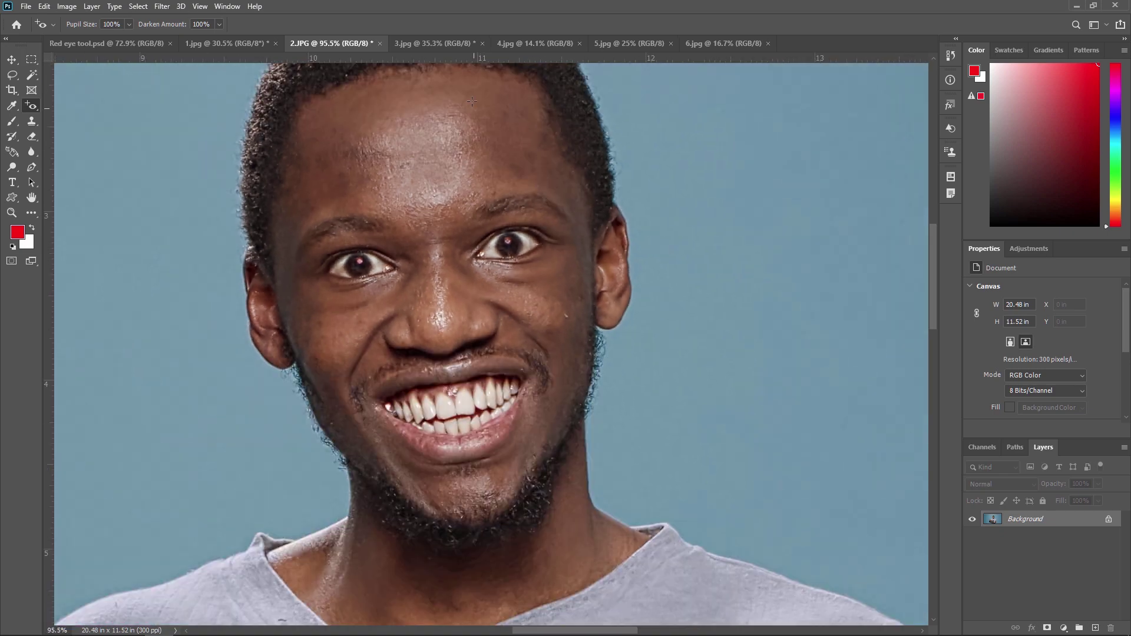
Switch to 3.jpg, zoom in, and darken the left eye's red pupil
{"action": "left_click", "coordinate": [445, 45]}
{"action": "scroll", "coordinate": [400, 279], "scroll_direction": "up", "scroll_amount": 5}
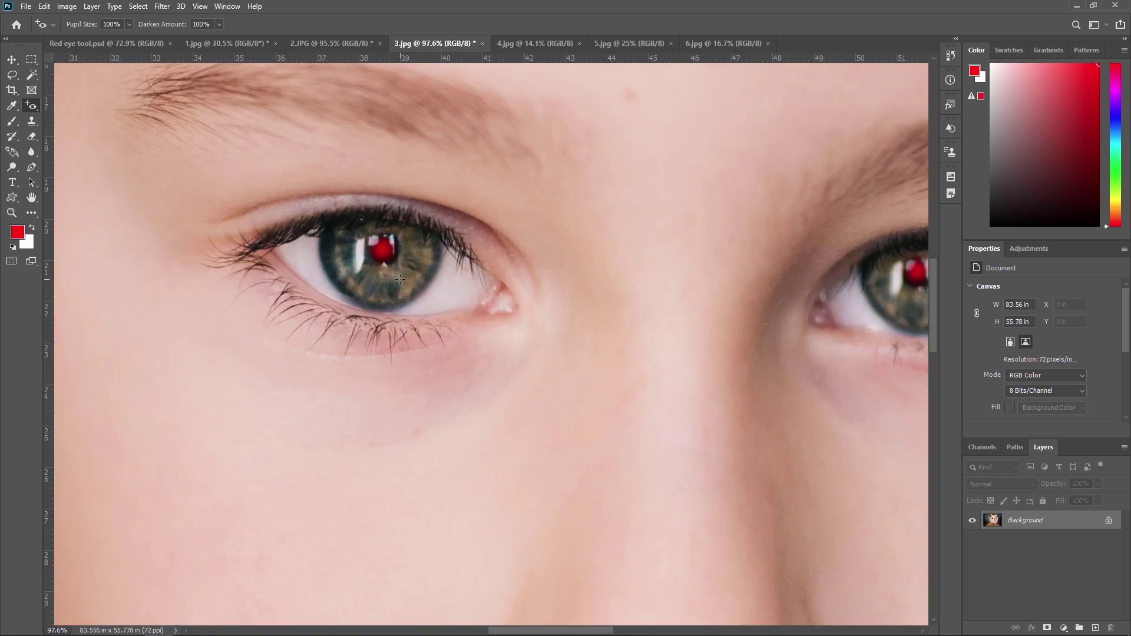
{"action": "left_click_drag", "start_coordinate": [478, 277], "coordinate": [358, 282]}
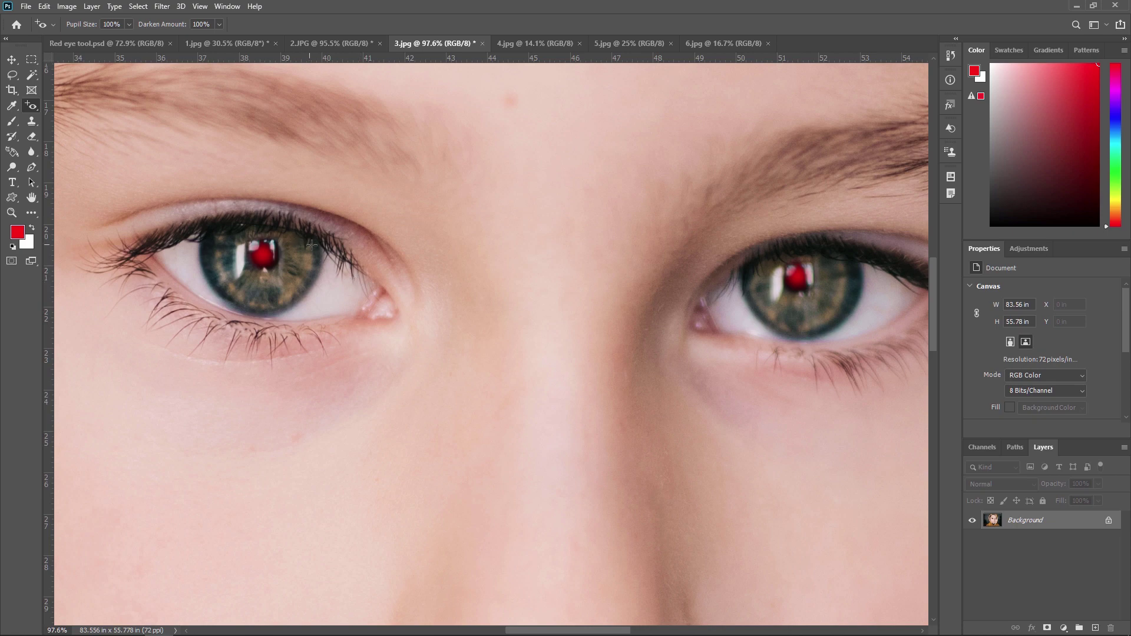
{"action": "left_click_drag", "start_coordinate": [242, 238], "coordinate": [281, 280]}
Pan to the right eye and darken its red pupil, then frame both eyes
{"action": "left_click_drag", "start_coordinate": [511, 379], "coordinate": [333, 384]}
{"action": "left_click_drag", "start_coordinate": [583, 266], "coordinate": [608, 297]}
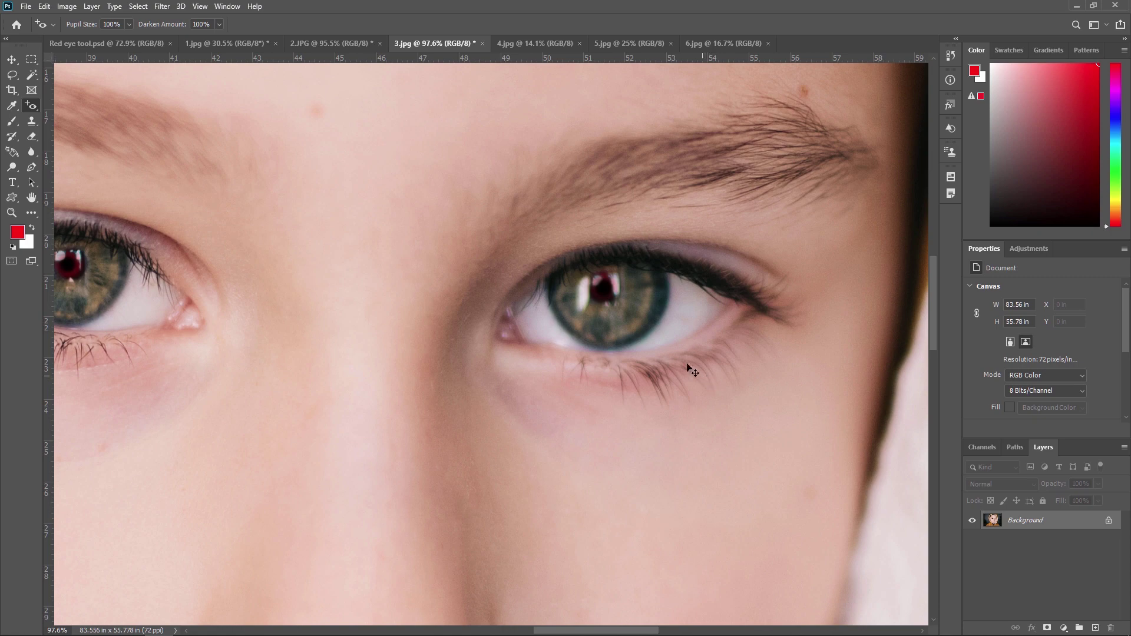
{"action": "left_click_drag", "start_coordinate": [409, 161], "coordinate": [570, 189]}
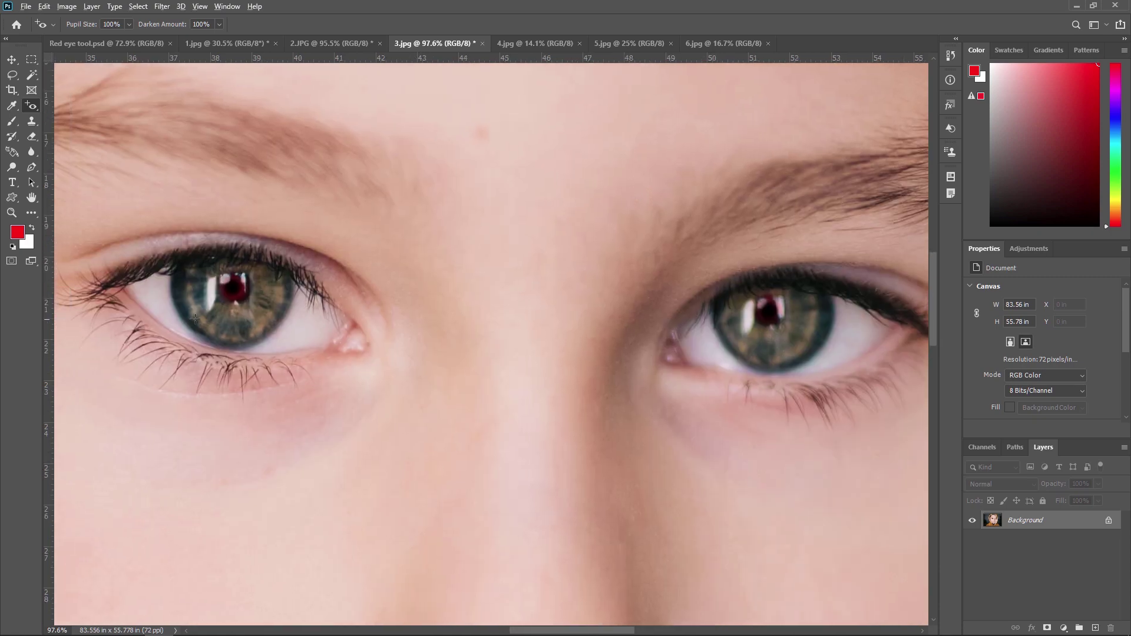
{"action": "scroll", "coordinate": [195, 319], "scroll_direction": "up", "scroll_amount": 5}
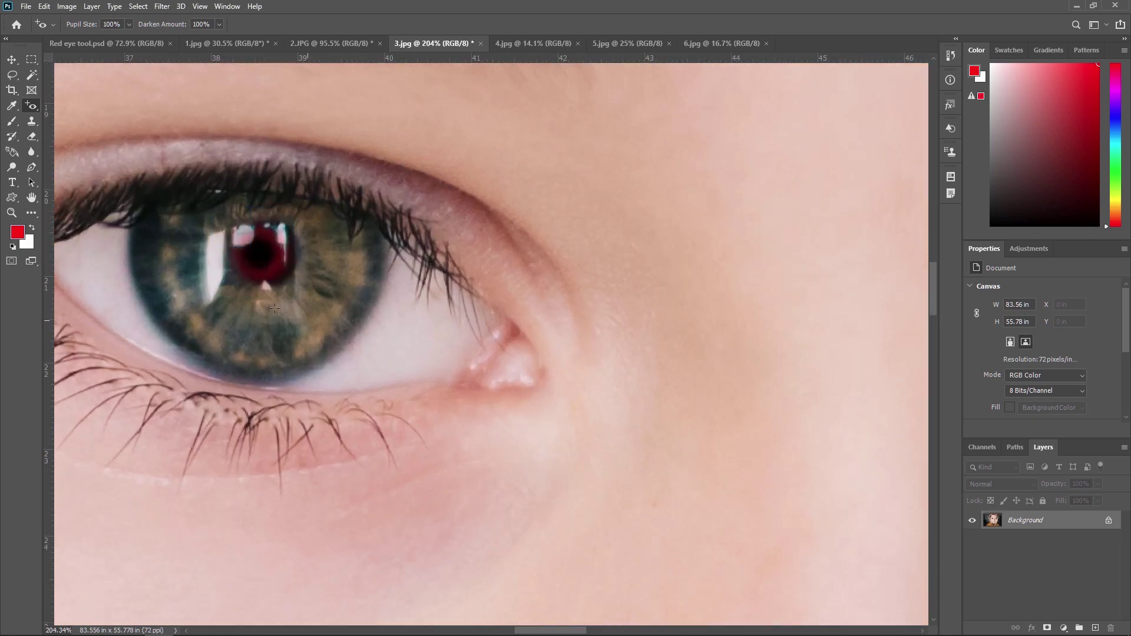
Try the Red Eye Tool on the left pupil at Pupil Size 1%, then 34%, and undo
{"action": "left_click", "coordinate": [128, 24]}
{"action": "left_click_drag", "start_coordinate": [130, 41], "coordinate": [52, 41]}
{"action": "left_click_drag", "start_coordinate": [209, 212], "coordinate": [301, 281]}
{"action": "left_click", "coordinate": [128, 24]}
{"action": "left_click_drag", "start_coordinate": [146, 40], "coordinate": [150, 40]}
{"action": "left_click_drag", "start_coordinate": [214, 215], "coordinate": [301, 284]}
{"action": "scroll", "coordinate": [249, 258], "scroll_direction": "up", "scroll_amount": 5}
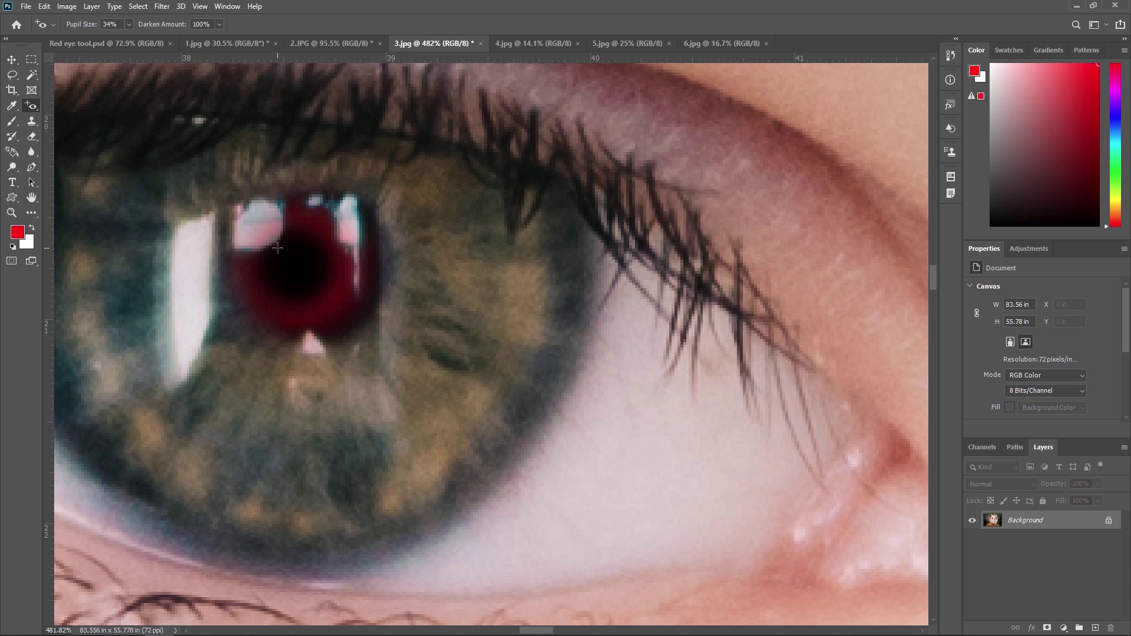
{"action": "key", "text": "ctrl+z"}
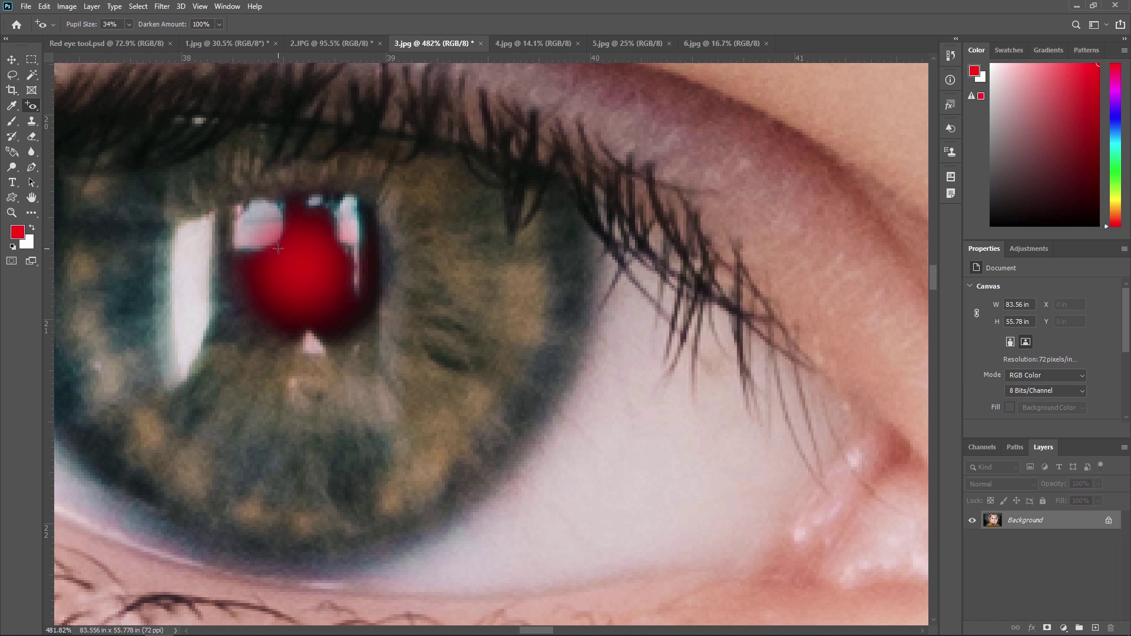
Test Pupil Size 100% on the pupil, undo, then apply the final fix at 25%
{"action": "left_click", "coordinate": [128, 24]}
{"action": "left_click_drag", "start_coordinate": [129, 38], "coordinate": [223, 96]}
{"action": "left_click_drag", "start_coordinate": [230, 188], "coordinate": [378, 334]}
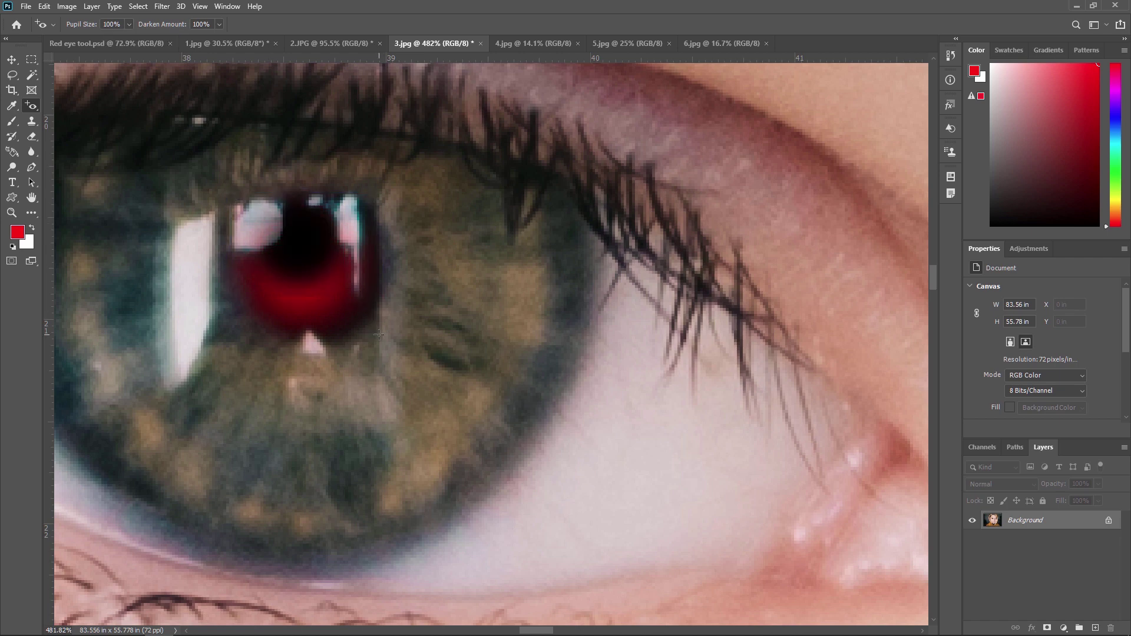
{"action": "key", "text": "ctrl+z"}
{"action": "left_click_drag", "start_coordinate": [223, 183], "coordinate": [354, 337]}
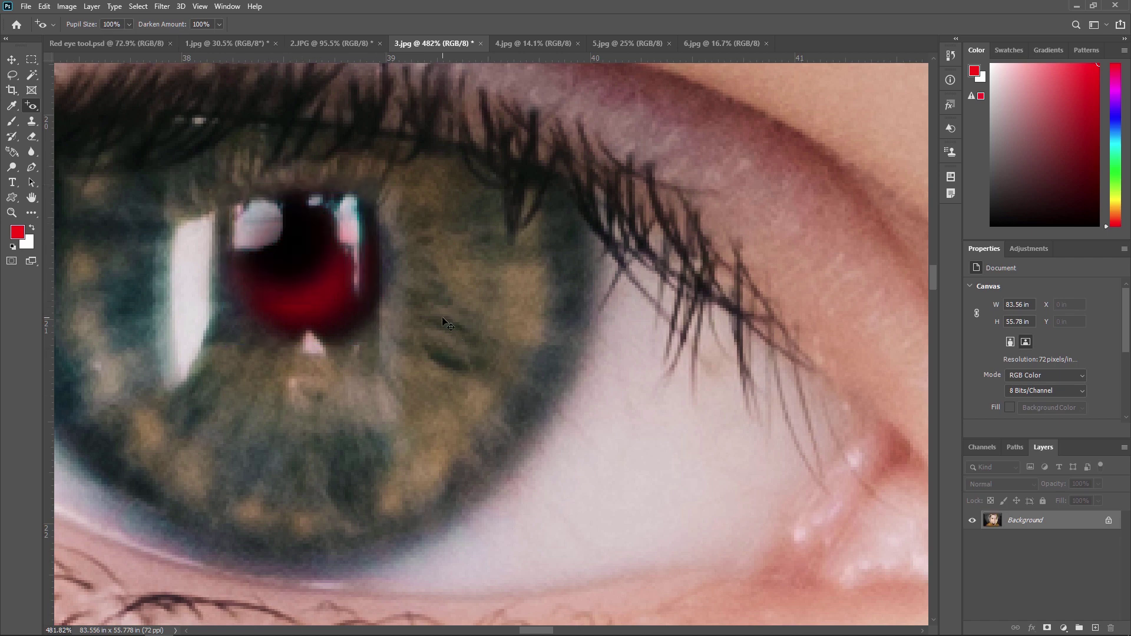
{"action": "key", "text": "ctrl+z"}
{"action": "left_click", "coordinate": [129, 25]}
{"action": "left_click_drag", "start_coordinate": [89, 37], "coordinate": [86, 36]}
{"action": "left_click_drag", "start_coordinate": [218, 194], "coordinate": [348, 321]}
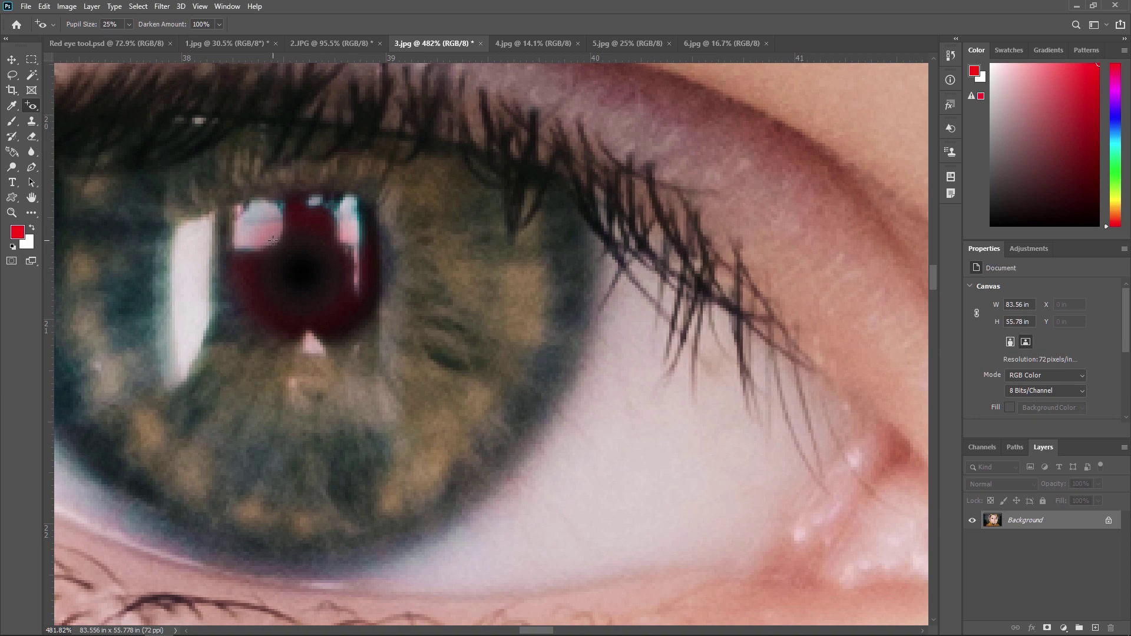
Drag the Red Eye Tool repeatedly over the right eye's pupil until the red turns near-black
{"action": "scroll", "coordinate": [272, 240], "scroll_direction": "down", "scroll_amount": 10}
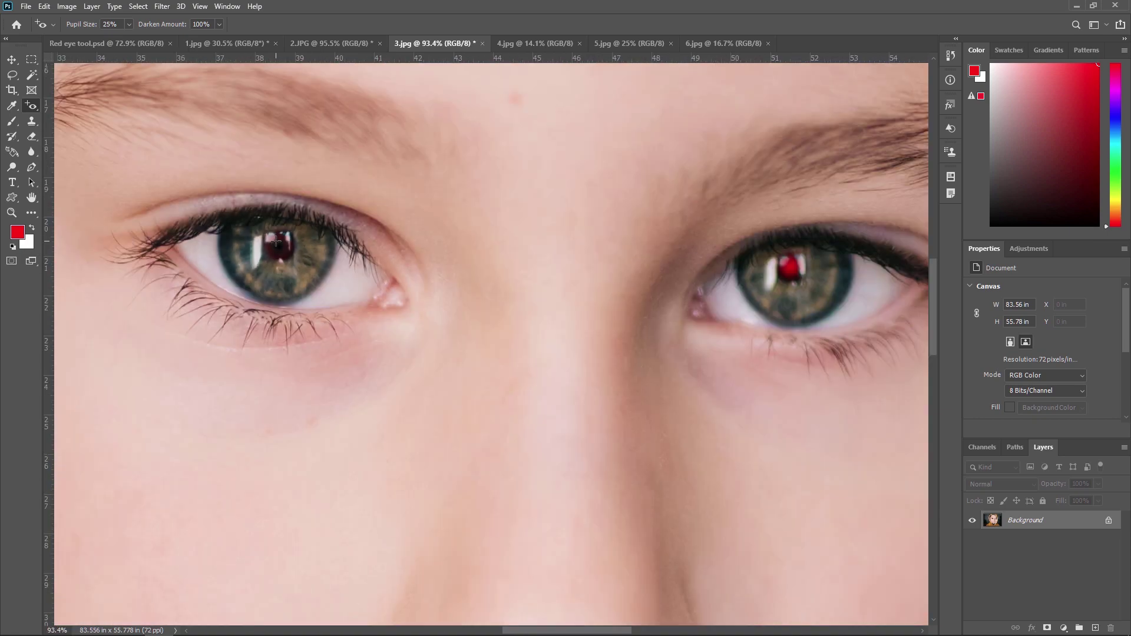
{"action": "scroll", "coordinate": [510, 209], "scroll_direction": "up", "scroll_amount": 4}
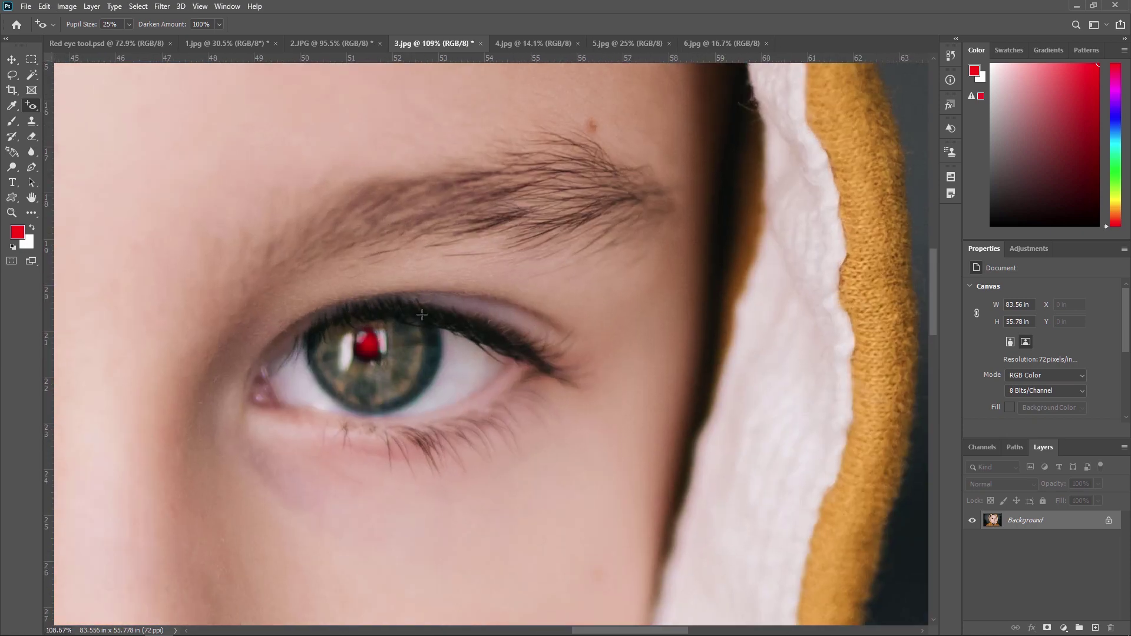
{"action": "left_click_drag", "start_coordinate": [346, 330], "coordinate": [365, 349]}
{"action": "scroll", "coordinate": [368, 340], "scroll_direction": "up", "scroll_amount": 3}
{"action": "left_click_drag", "start_coordinate": [371, 339], "coordinate": [471, 418]}
{"action": "left_click_drag", "start_coordinate": [372, 332], "coordinate": [473, 415]}
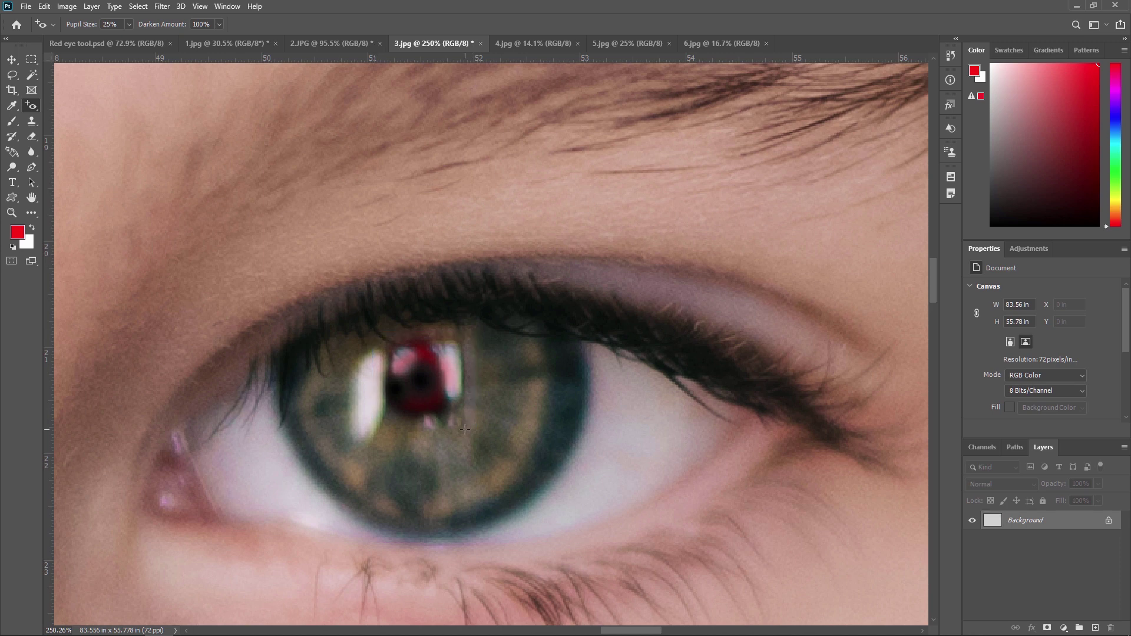
{"action": "left_click_drag", "start_coordinate": [398, 349], "coordinate": [446, 387]}
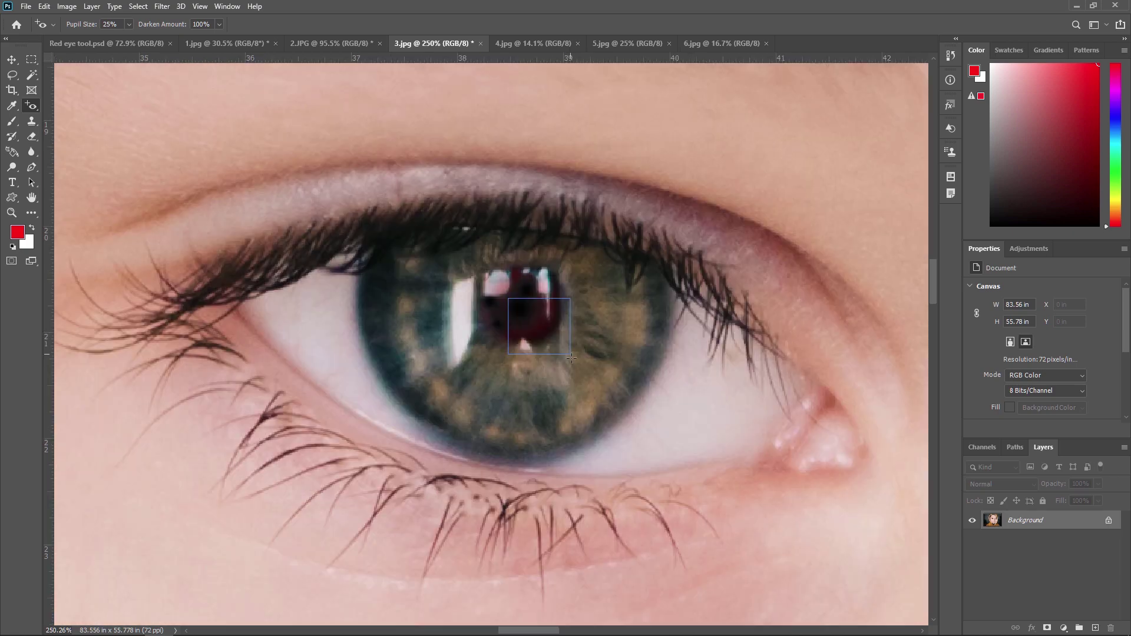
{"action": "left_click_drag", "start_coordinate": [510, 298], "coordinate": [570, 353]}
{"action": "left_click_drag", "start_coordinate": [496, 265], "coordinate": [574, 341]}
{"action": "scroll", "coordinate": [375, 97], "scroll_direction": "up", "scroll_amount": 2}
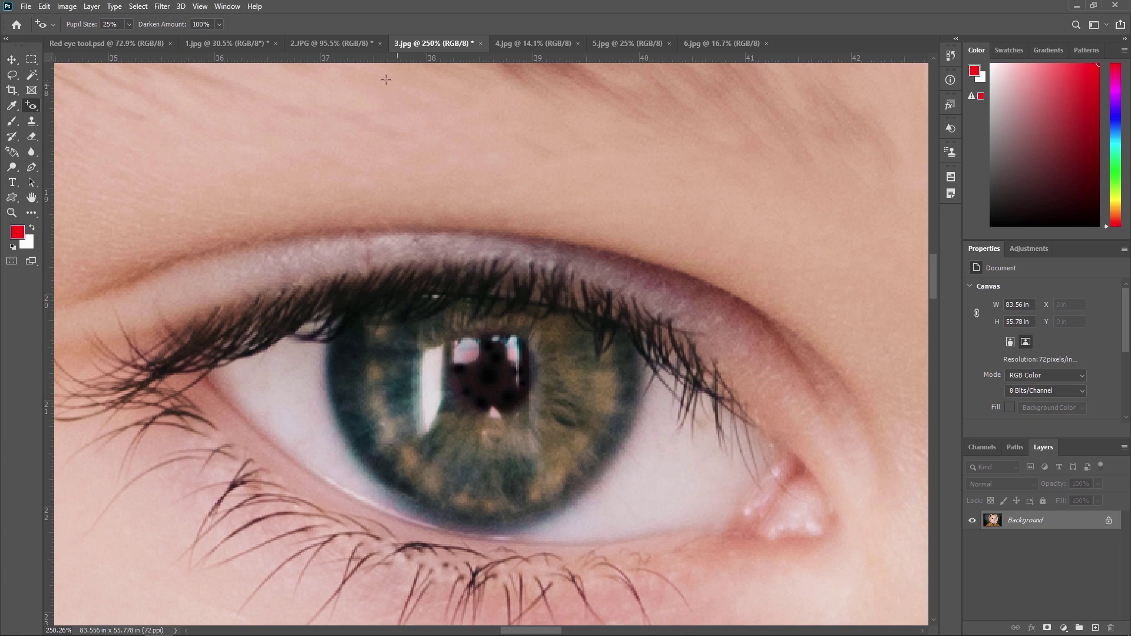
Switch to 4.jpg, zoom onto the man's left eye, and correct its red pupil
{"action": "left_click", "coordinate": [511, 43]}
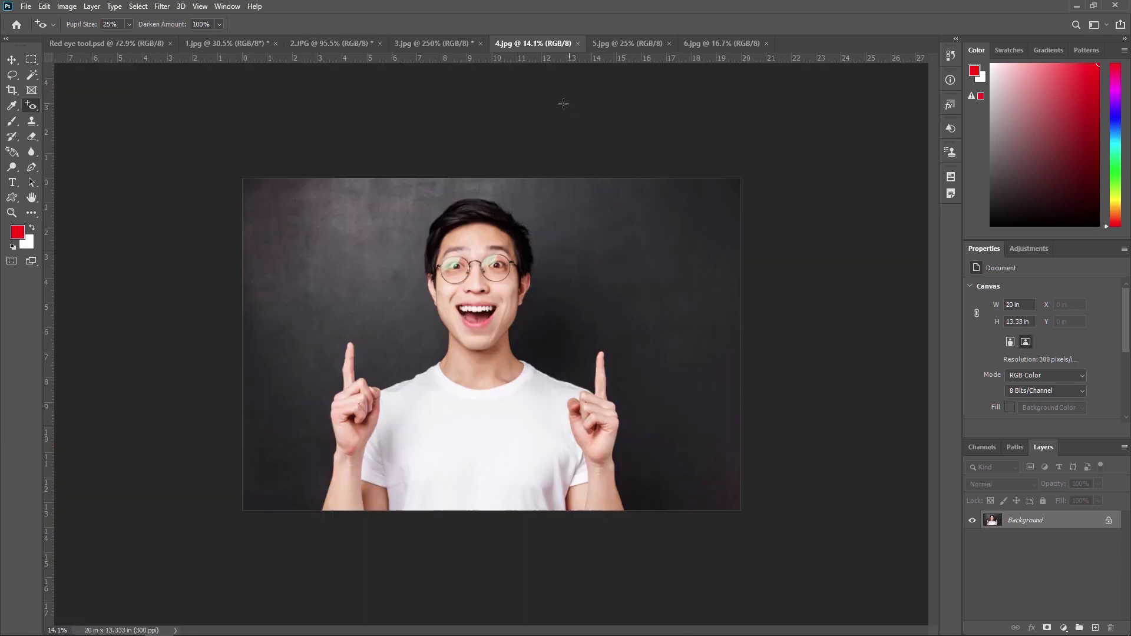
{"action": "left_click_drag", "start_coordinate": [447, 237], "coordinate": [553, 376]}
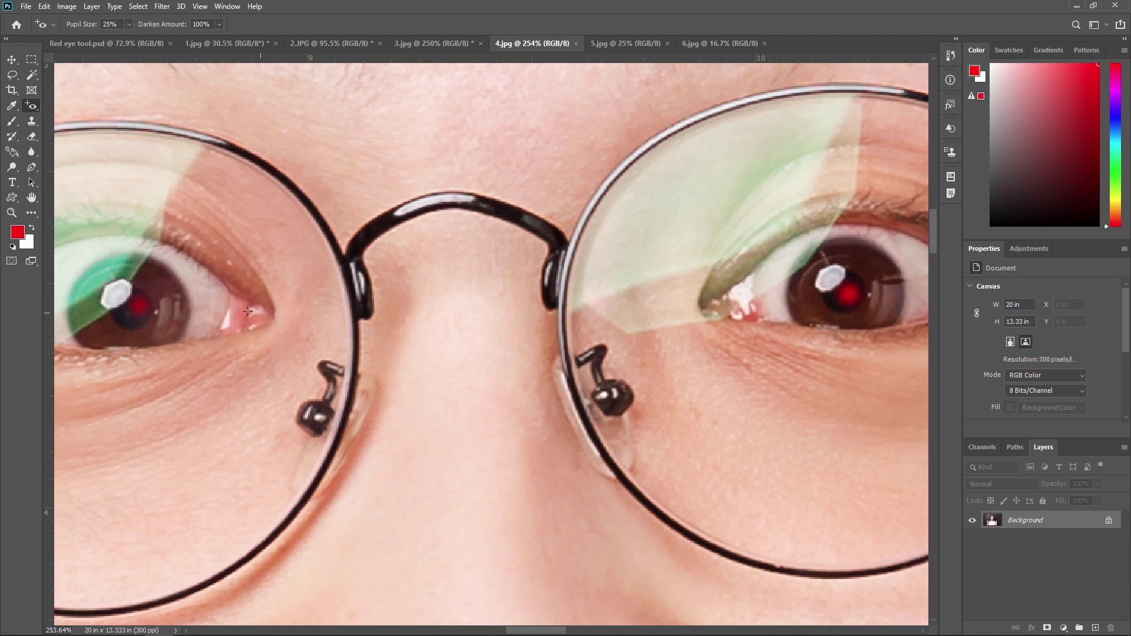
{"action": "left_click_drag", "start_coordinate": [136, 332], "coordinate": [495, 396]}
{"action": "scroll", "coordinate": [406, 258], "scroll_direction": "up", "scroll_amount": 5}
{"action": "key", "text": "ctrl+z"}
{"action": "key", "text": "ctrl+shift+z"}
{"action": "left_click_drag", "start_coordinate": [418, 332], "coordinate": [500, 411]}
{"action": "left_click_drag", "start_coordinate": [796, 354], "coordinate": [324, 354]}
Pan to the other eye, set Pupil Size 10% and Darken Amount 55%, and clear its red
{"action": "left_click_drag", "start_coordinate": [684, 328], "coordinate": [318, 328]}
{"action": "left_click_drag", "start_coordinate": [919, 306], "coordinate": [78, 374]}
{"action": "left_click", "coordinate": [540, 289]}
{"action": "left_click", "coordinate": [219, 24]}
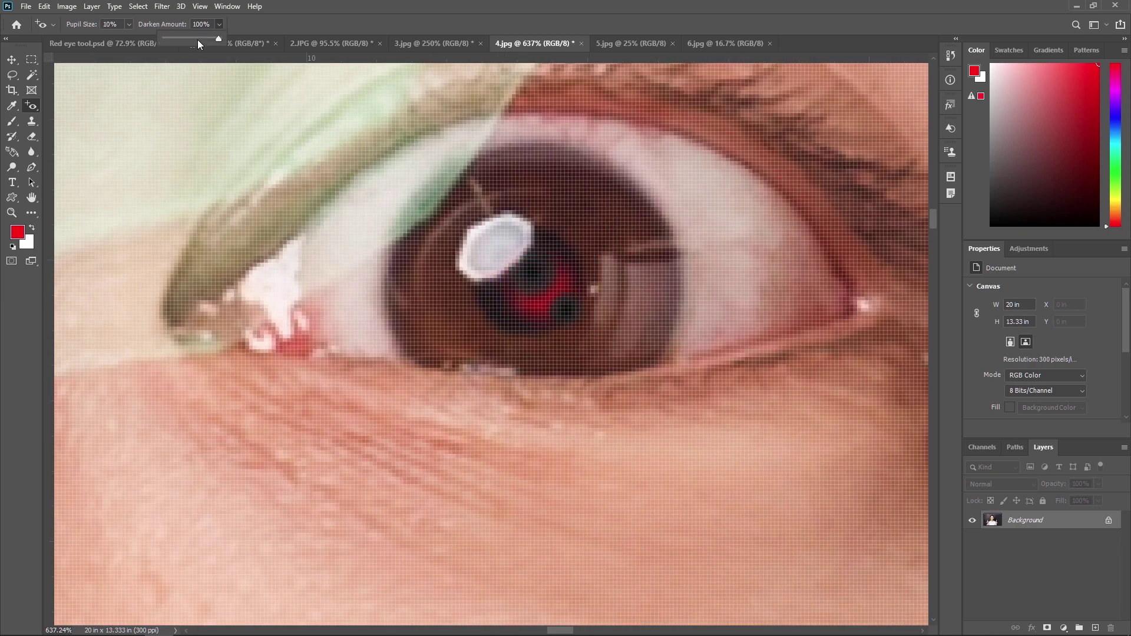
{"action": "left_click_drag", "start_coordinate": [497, 252], "coordinate": [553, 315]}
{"action": "scroll", "coordinate": [573, 297], "scroll_direction": "down", "scroll_amount": 8}
{"action": "scroll", "coordinate": [572, 297], "scroll_direction": "down", "scroll_amount": 3}
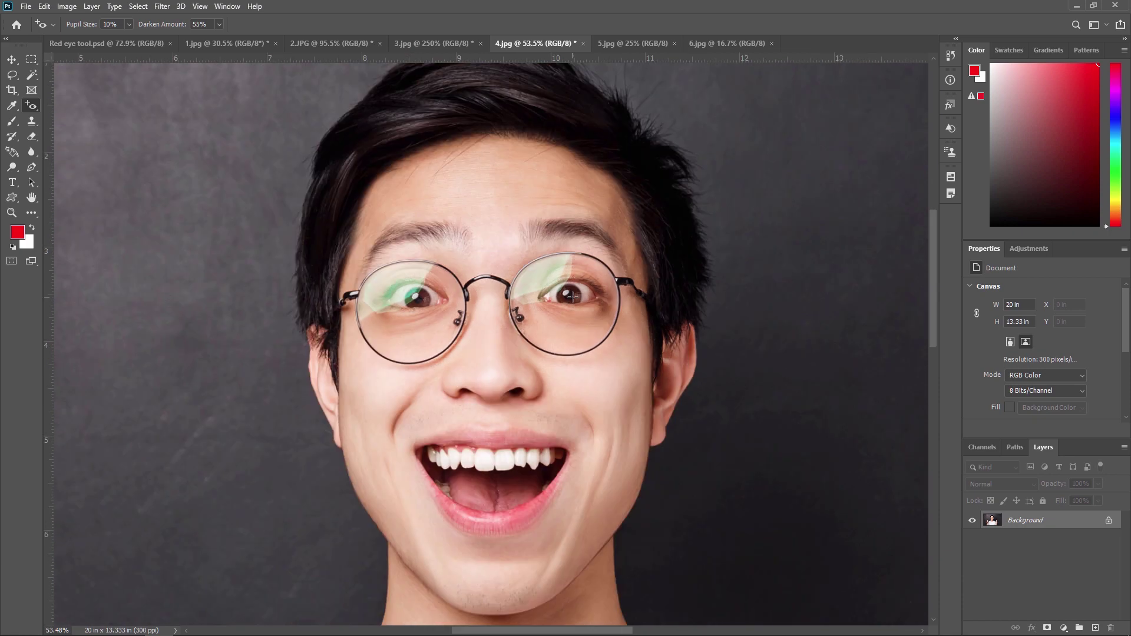
{"action": "scroll", "coordinate": [518, 328], "scroll_direction": "up", "scroll_amount": 5}
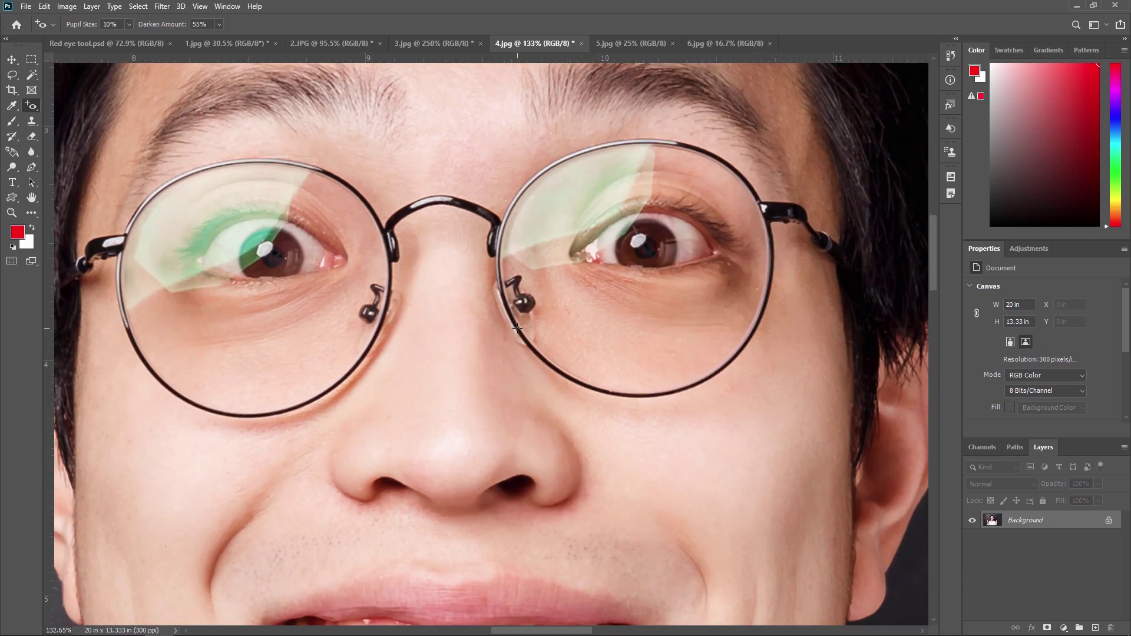
{"action": "scroll", "coordinate": [517, 328], "scroll_direction": "down", "scroll_amount": 2}
{"action": "scroll", "coordinate": [517, 328], "scroll_direction": "up", "scroll_amount": 1}
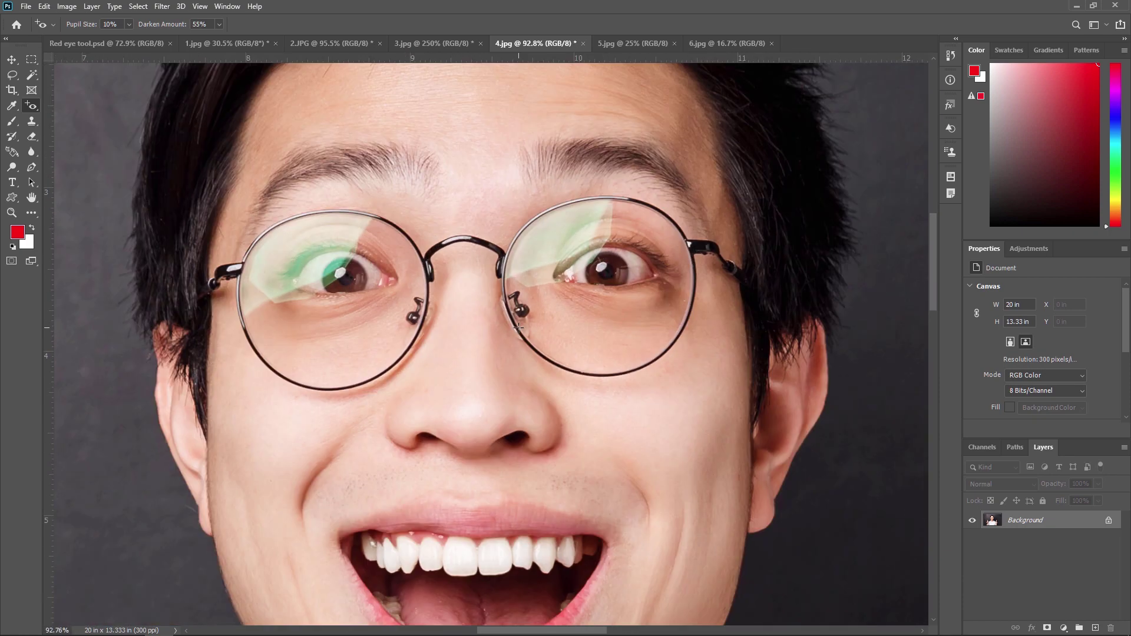
Open 5.jpg, set Pupil Size to 48%, and darken the boy's red pupil over several passes
{"action": "left_click", "coordinate": [628, 45]}
{"action": "scroll", "coordinate": [548, 242], "scroll_direction": "up", "scroll_amount": 3}
{"action": "scroll", "coordinate": [684, 248], "scroll_direction": "up", "scroll_amount": 5}
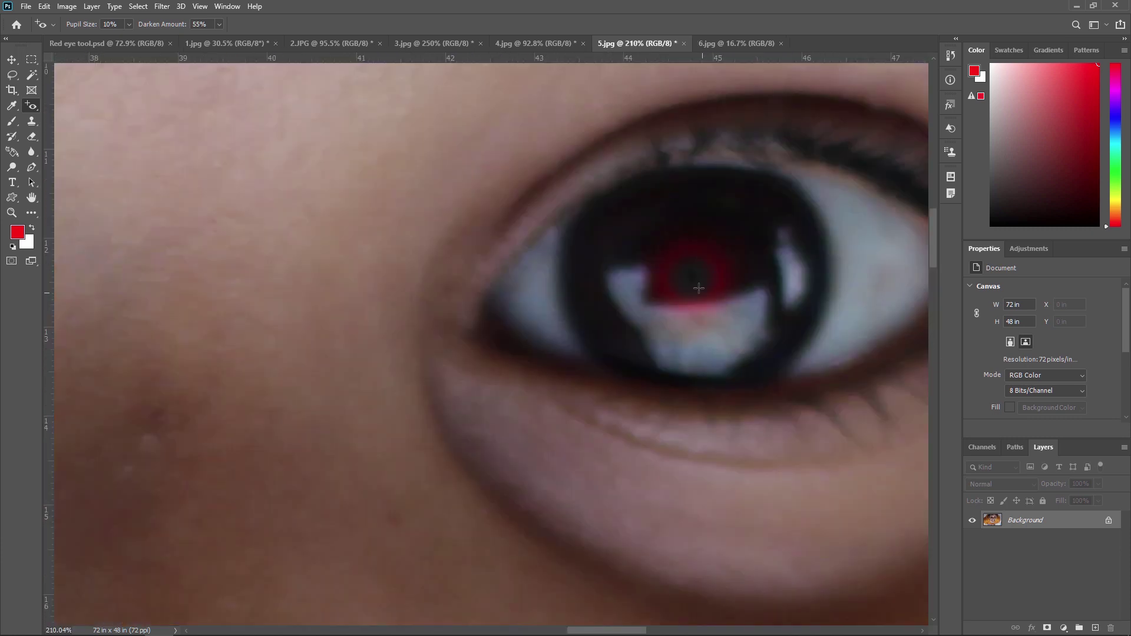
{"action": "left_click_drag", "start_coordinate": [129, 24], "coordinate": [147, 40]}
{"action": "left_click_drag", "start_coordinate": [644, 245], "coordinate": [687, 284]}
{"action": "left_click_drag", "start_coordinate": [636, 232], "coordinate": [710, 286]}
{"action": "left_click_drag", "start_coordinate": [652, 238], "coordinate": [718, 286]}
{"action": "scroll", "coordinate": [727, 383], "scroll_direction": "down", "scroll_amount": 8}
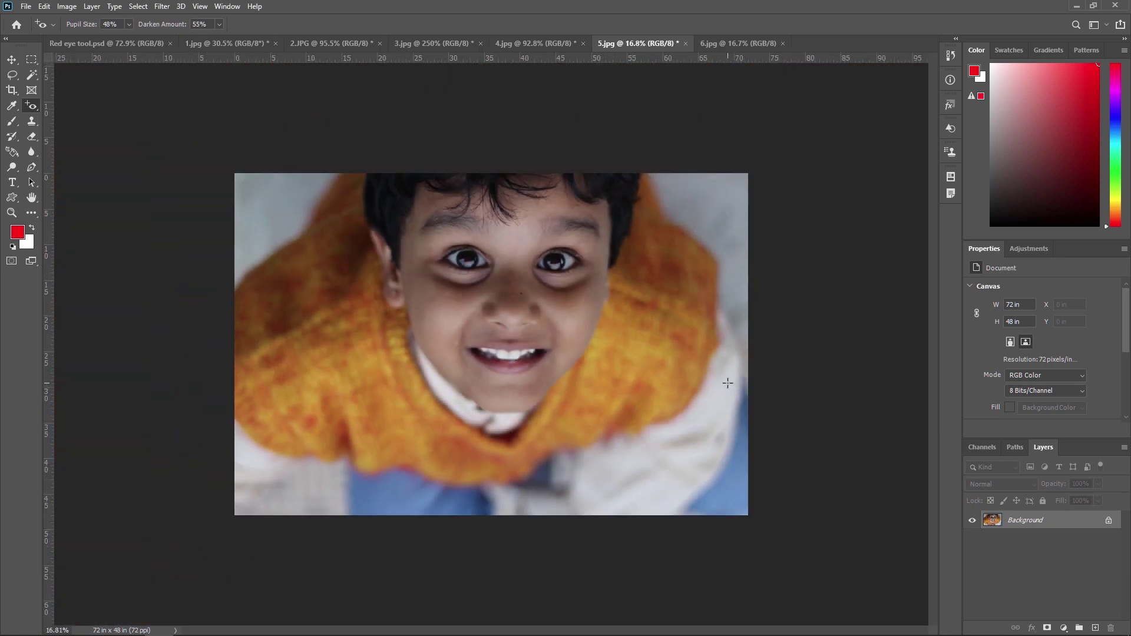
In 6.jpg, remove the red from the man's left and right pupils with the Red Eye Tool (Pupil Size 84%, then 38%, Darken 100%)
{"action": "left_click", "coordinate": [723, 45]}
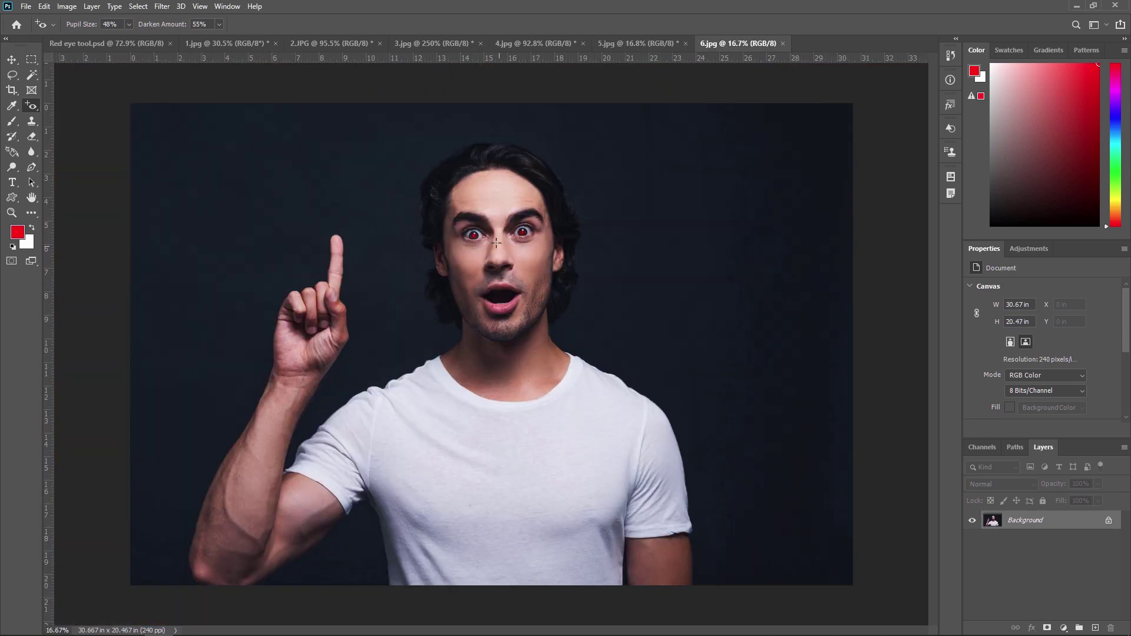
{"action": "scroll", "coordinate": [499, 245], "scroll_direction": "up", "scroll_amount": 8}
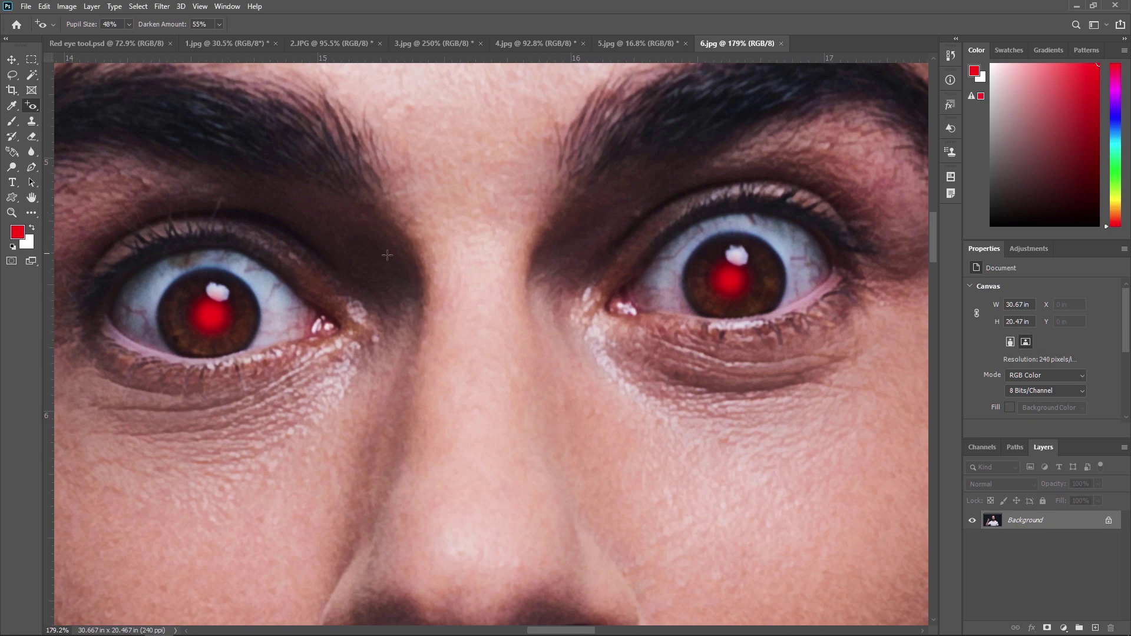
{"action": "scroll", "coordinate": [437, 361], "scroll_direction": "left", "scroll_amount": 2}
{"action": "left_click_drag", "start_coordinate": [254, 297], "coordinate": [421, 435]}
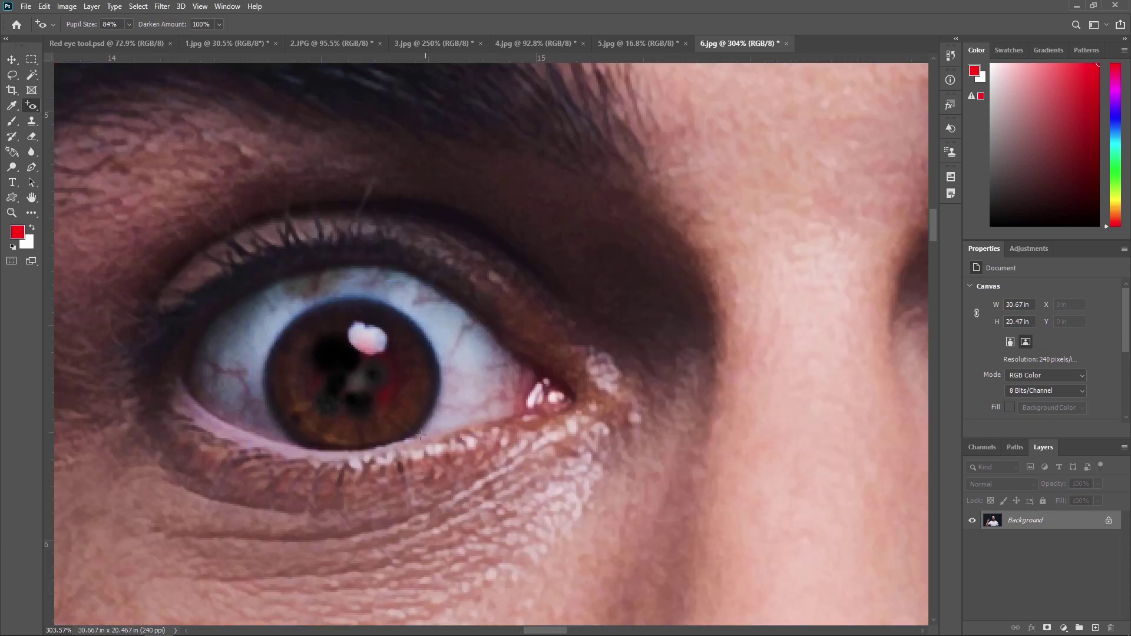
{"action": "scroll", "coordinate": [420, 436], "scroll_direction": "down", "scroll_amount": 6}
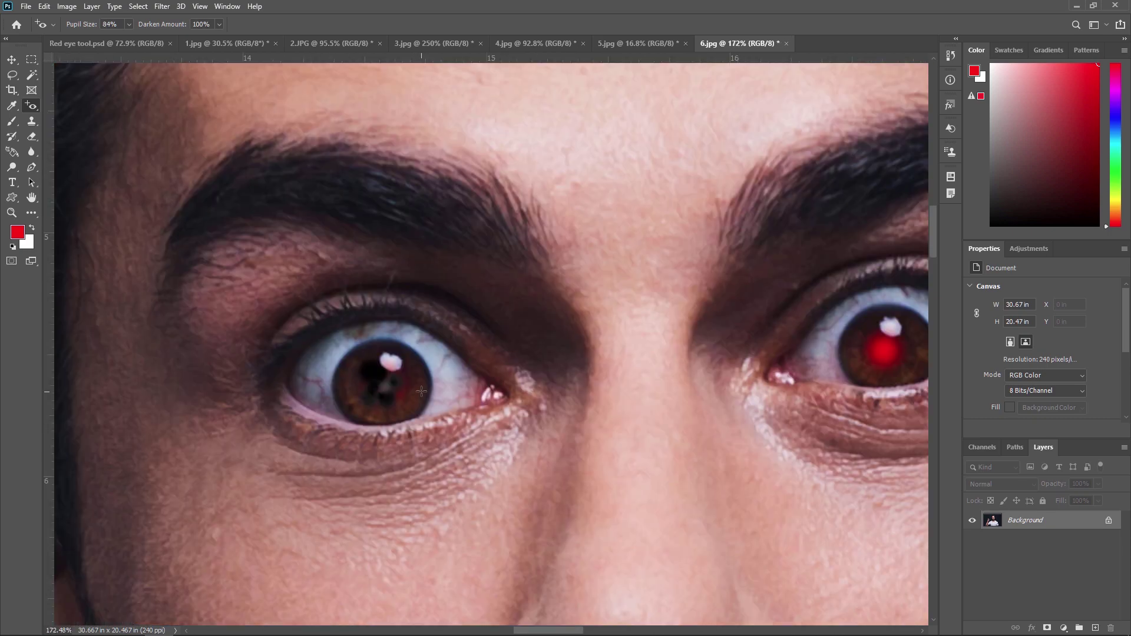
{"action": "scroll", "coordinate": [680, 350], "scroll_direction": "up", "scroll_amount": 6}
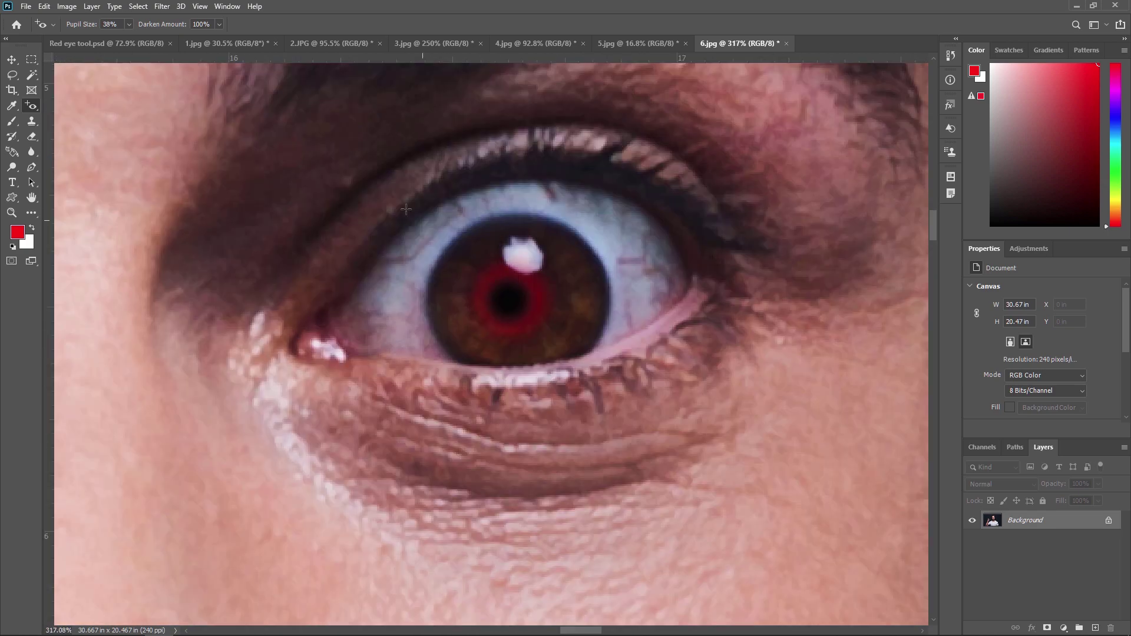
{"action": "left_click_drag", "start_coordinate": [406, 209], "coordinate": [610, 409]}
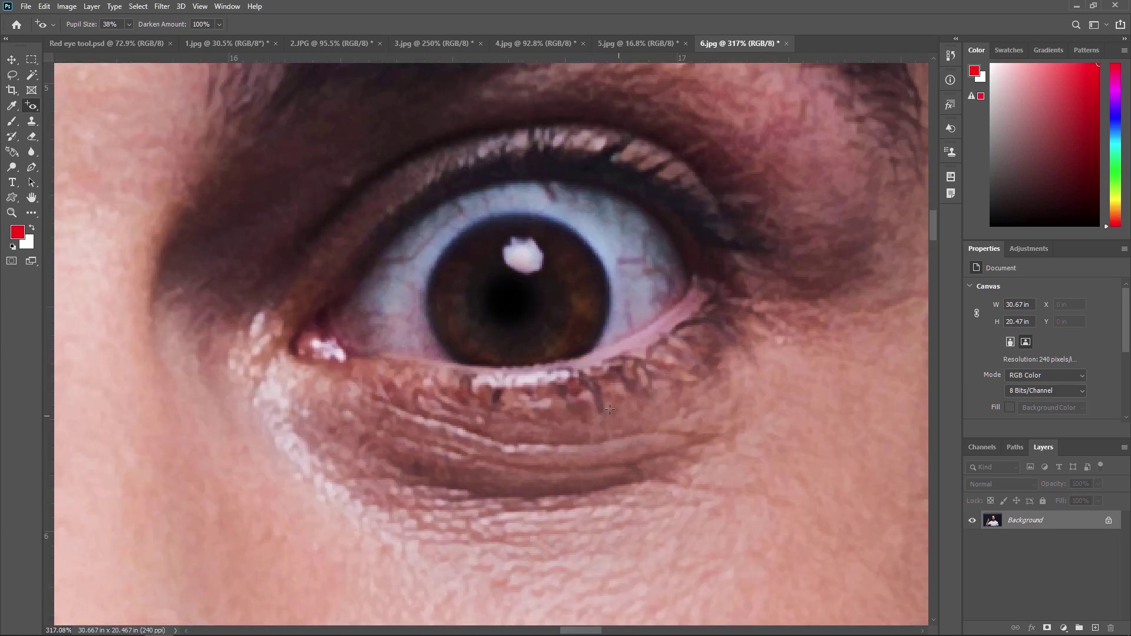
Check the corrected eyes, then return to the Red eye tool.psd title document
{"action": "scroll", "coordinate": [567, 306], "scroll_direction": "down", "scroll_amount": 3}
{"action": "scroll", "coordinate": [602, 320], "scroll_direction": "up", "scroll_amount": 4}
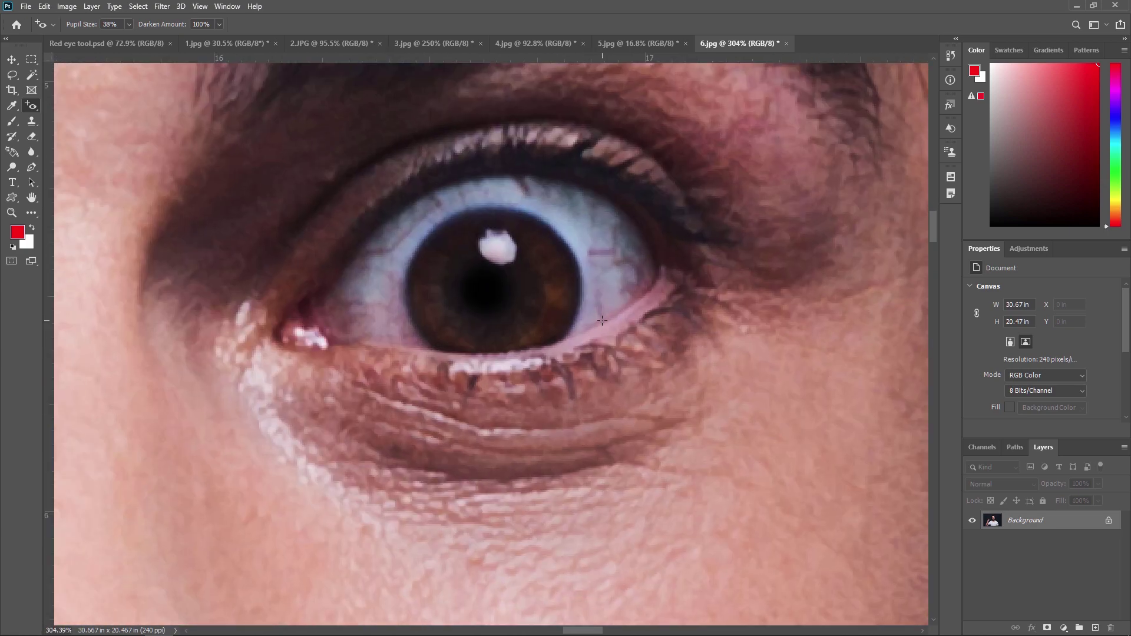
{"action": "scroll", "coordinate": [521, 333], "scroll_direction": "down", "scroll_amount": 2}
{"action": "scroll", "coordinate": [520, 333], "scroll_direction": "down", "scroll_amount": 3}
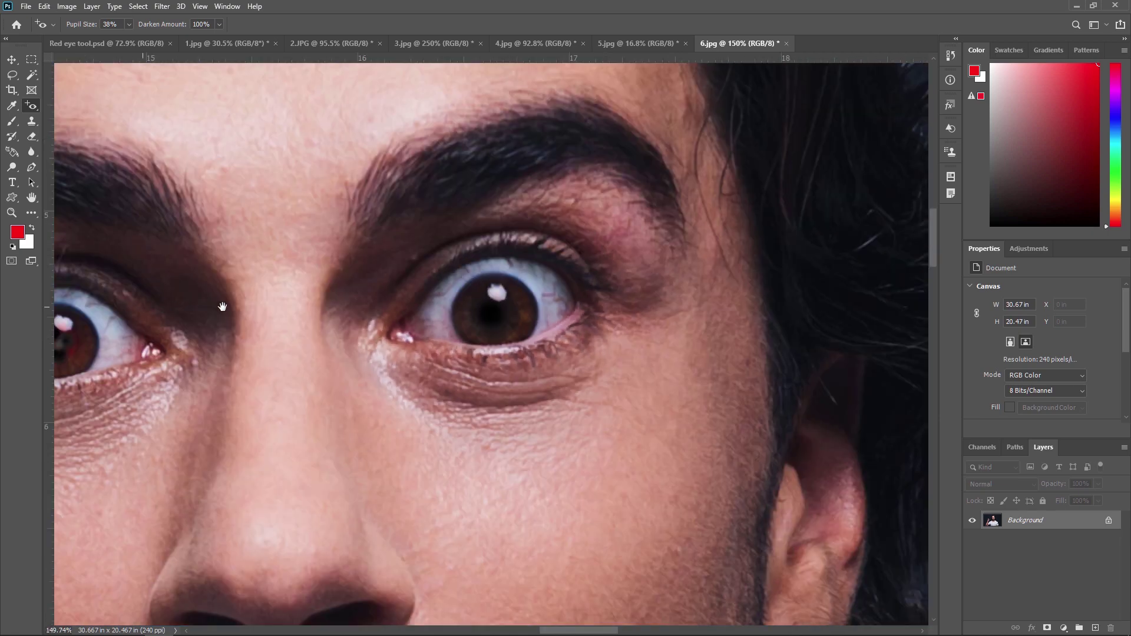
{"action": "scroll", "coordinate": [400, 371], "scroll_direction": "up", "scroll_amount": 5}
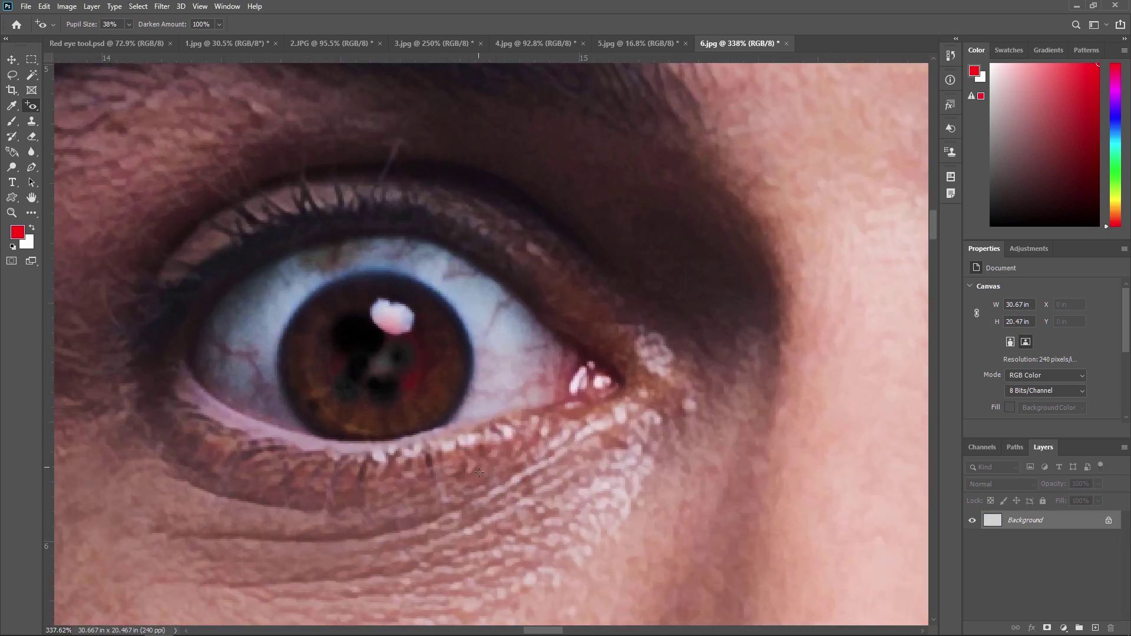
{"action": "scroll", "coordinate": [613, 379], "scroll_direction": "down", "scroll_amount": 6}
{"action": "scroll", "coordinate": [613, 378], "scroll_direction": "up", "scroll_amount": 3}
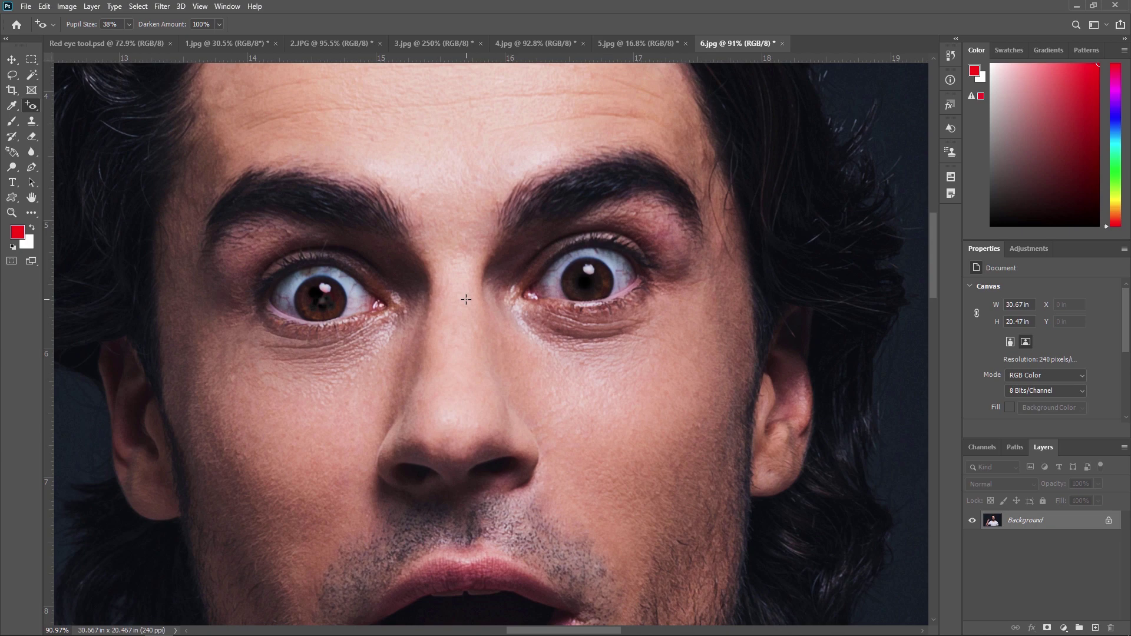
{"action": "left_click", "coordinate": [119, 45]}
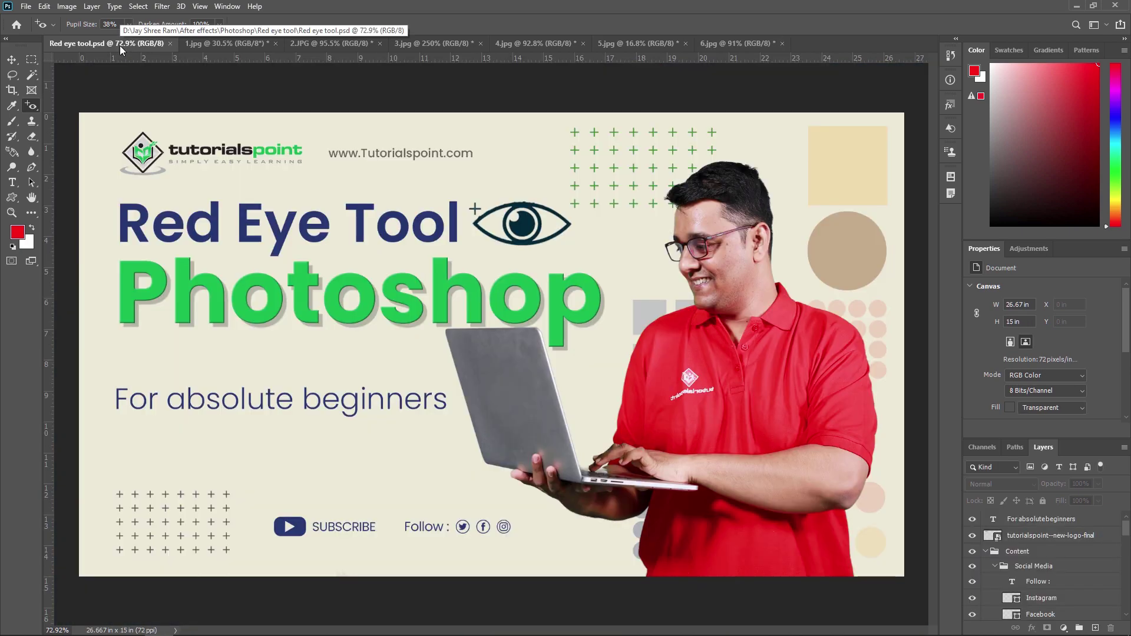